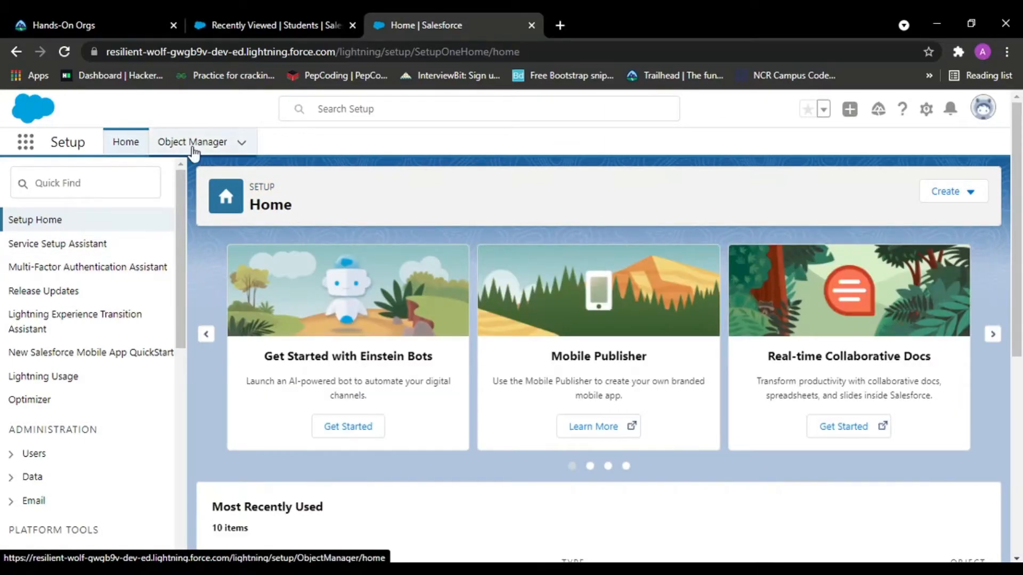
Start a new custom object labelled Batch with the plural label Batches.
click(192, 142)
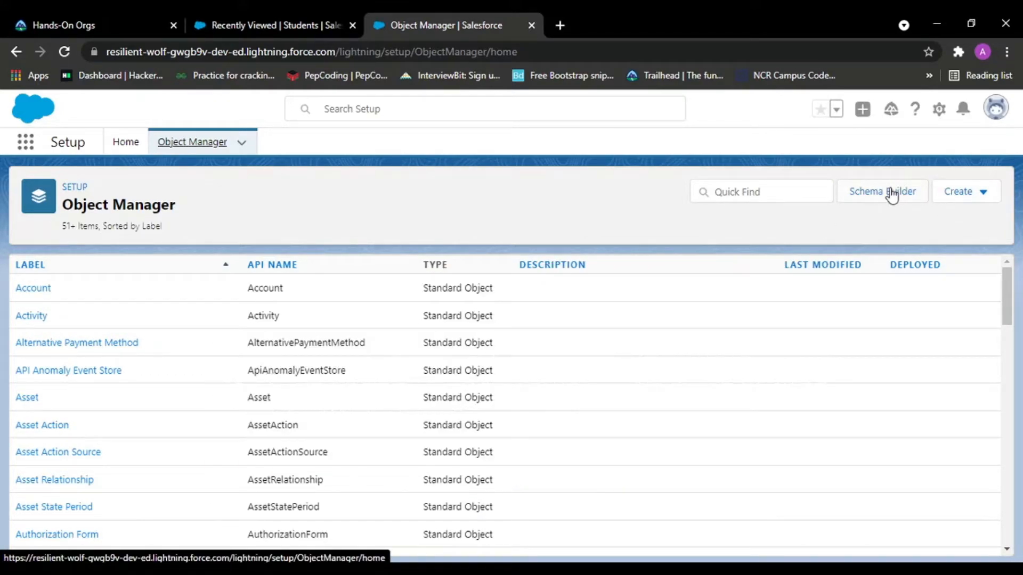
right_click(959, 191)
click(956, 192)
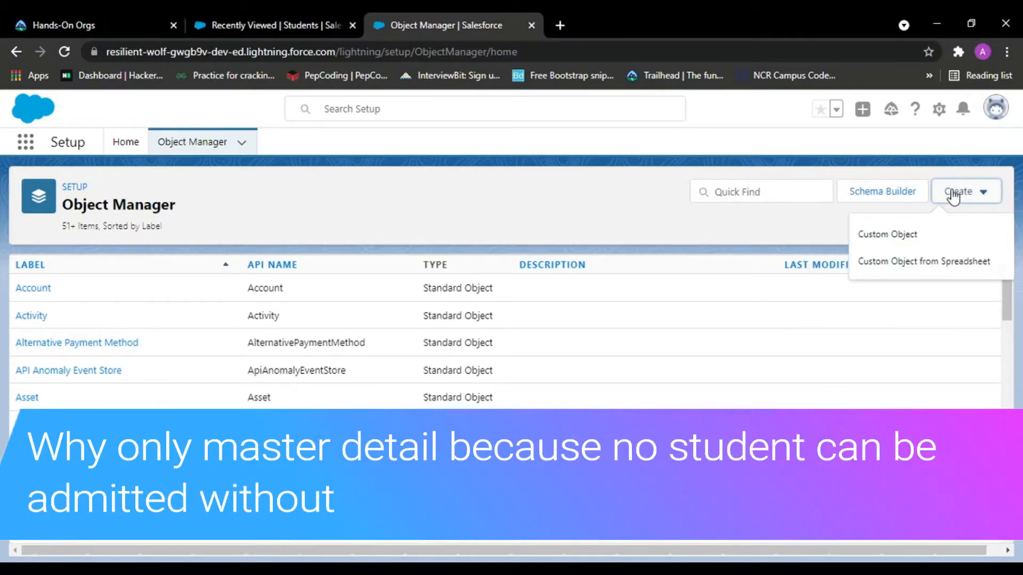
click(881, 234)
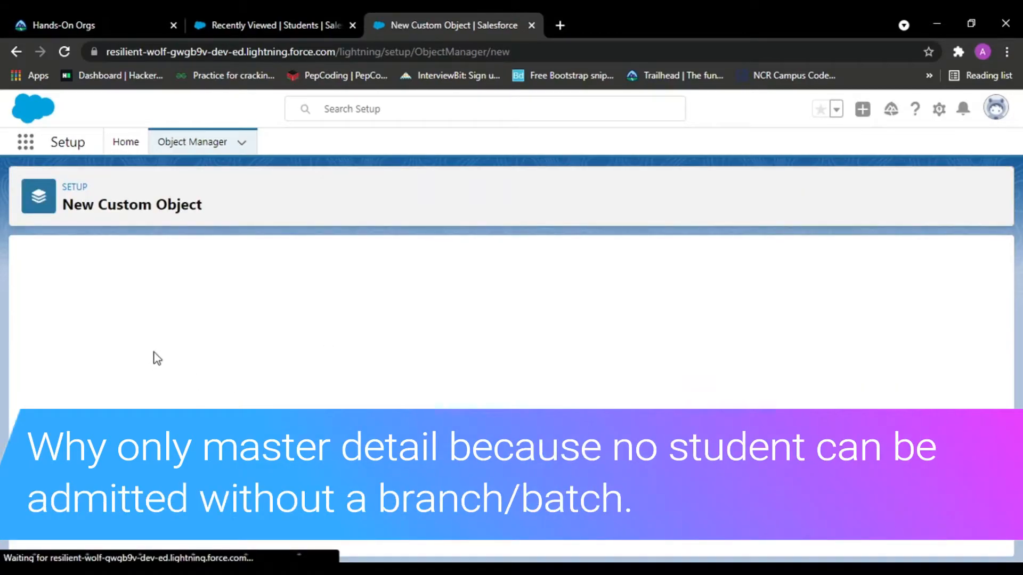
text(Batch)
key(Tab)
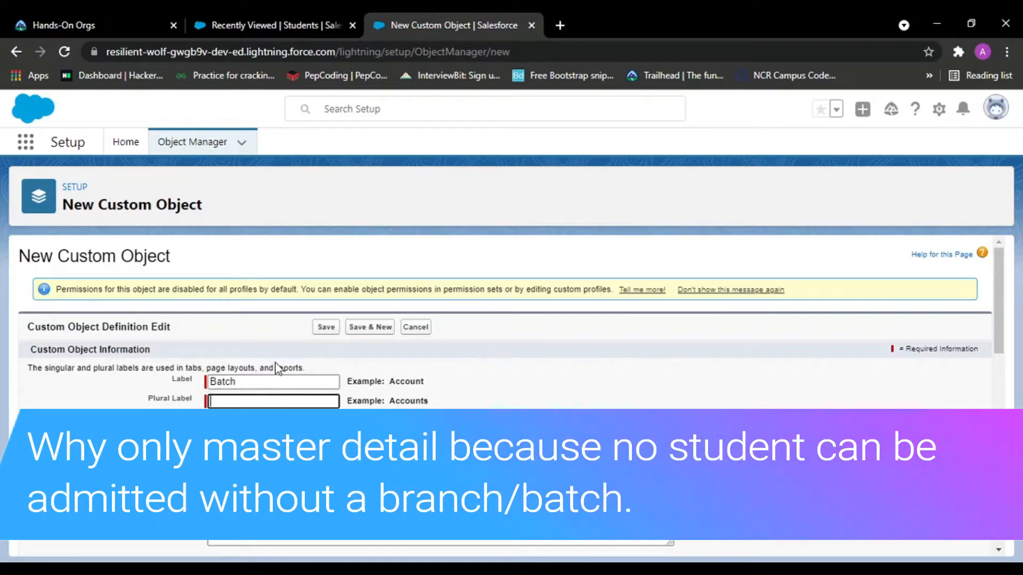
text(Batches)
key(BackSpace)
text(s)
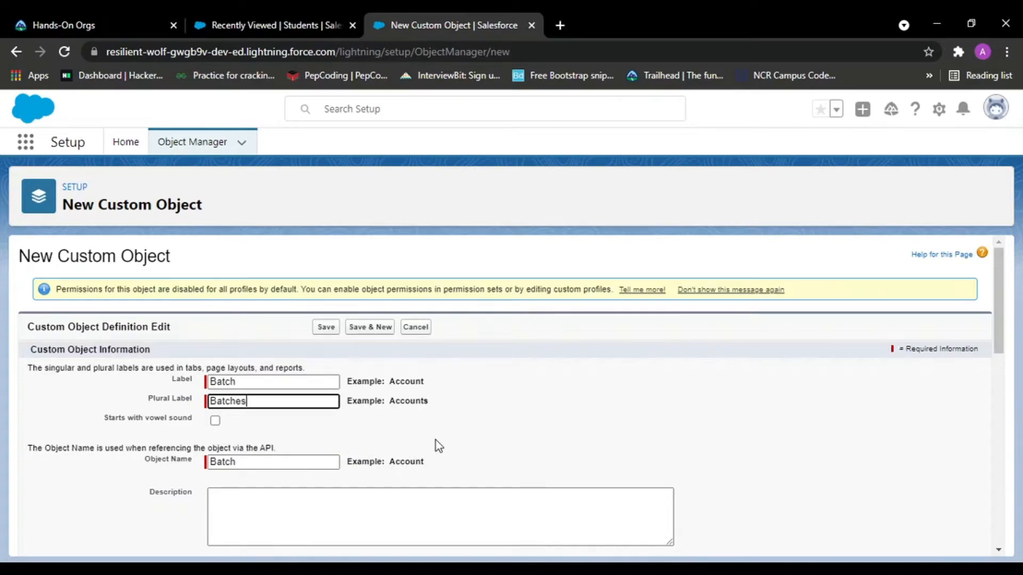
scroll(435, 440, down, 3)
scroll(181, 362, down, 3)
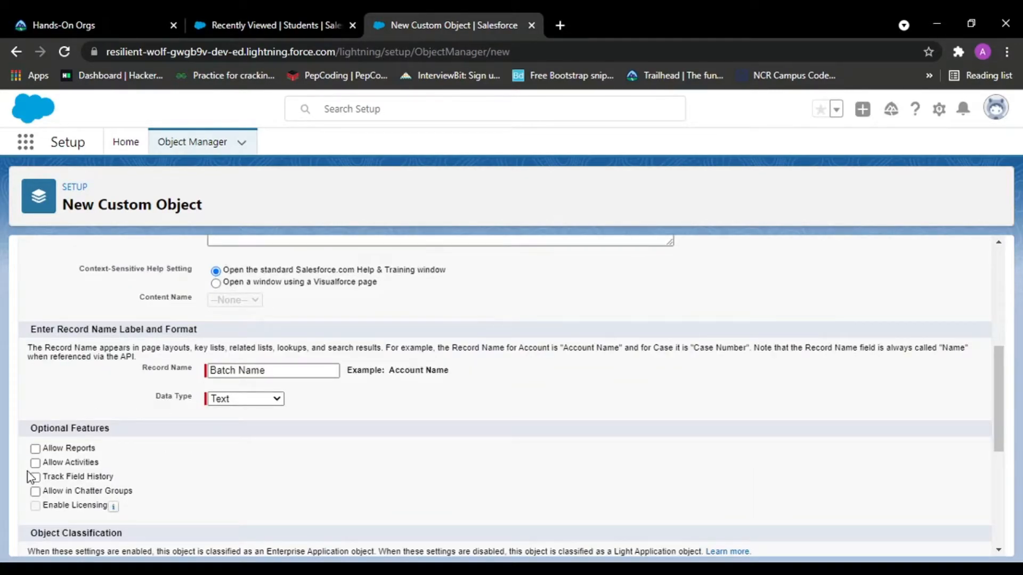
click(240, 406)
click(240, 422)
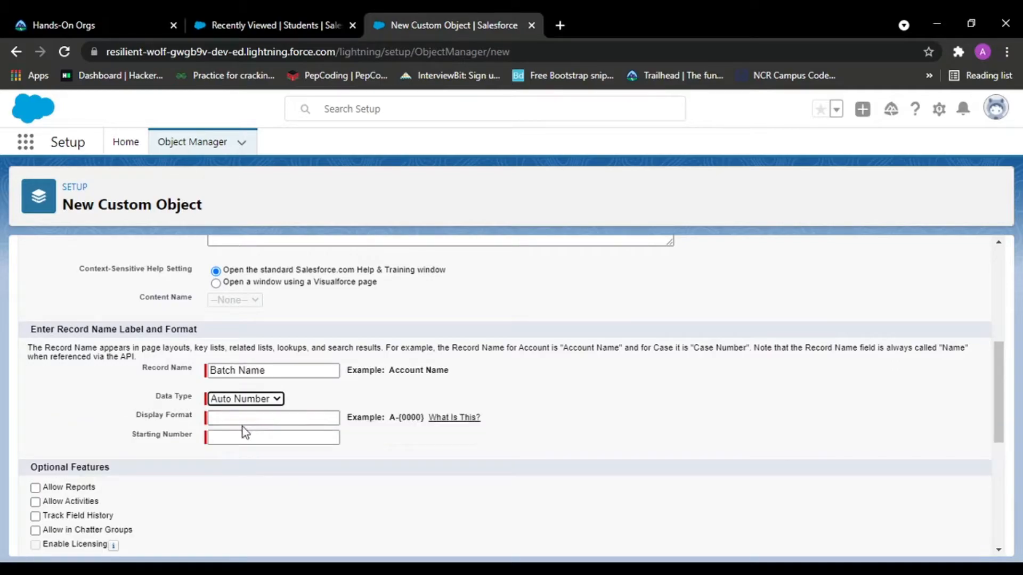
click(233, 419)
click(479, 381)
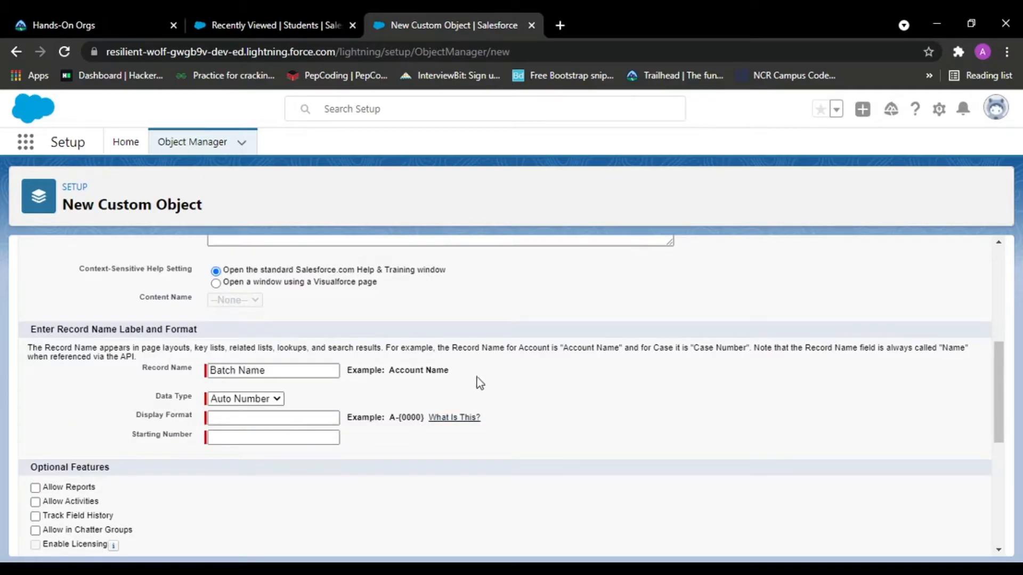
click(246, 399)
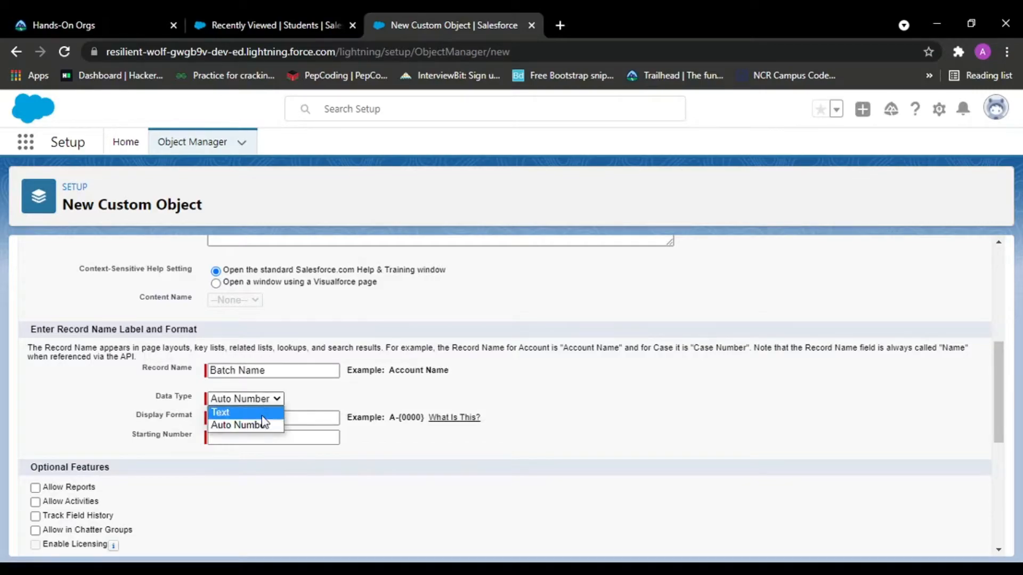
click(254, 411)
Enable launching the custom tab wizard after saving, and save the Batch object.
scroll(162, 450, down, 6)
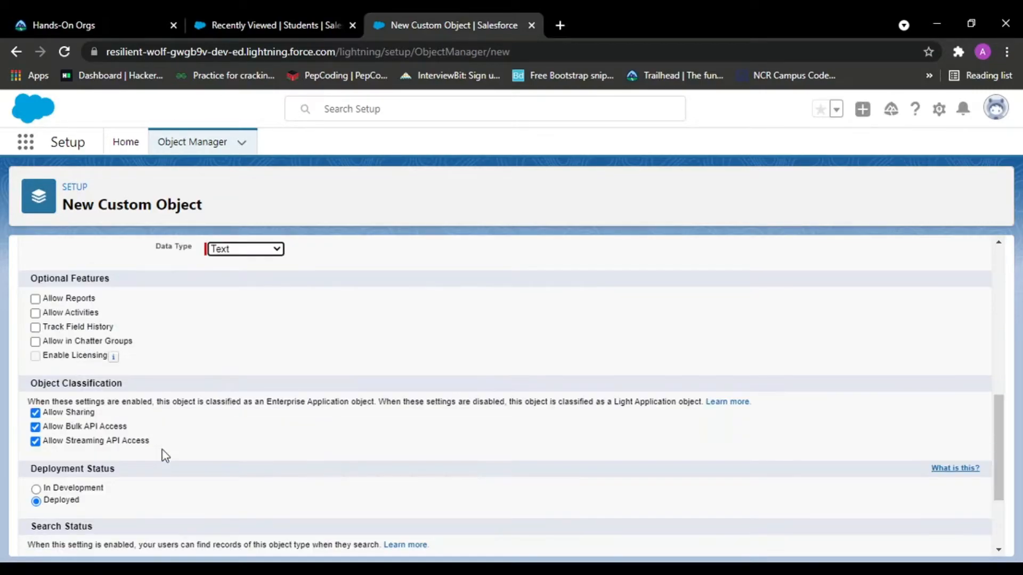
scroll(161, 449, up, 4)
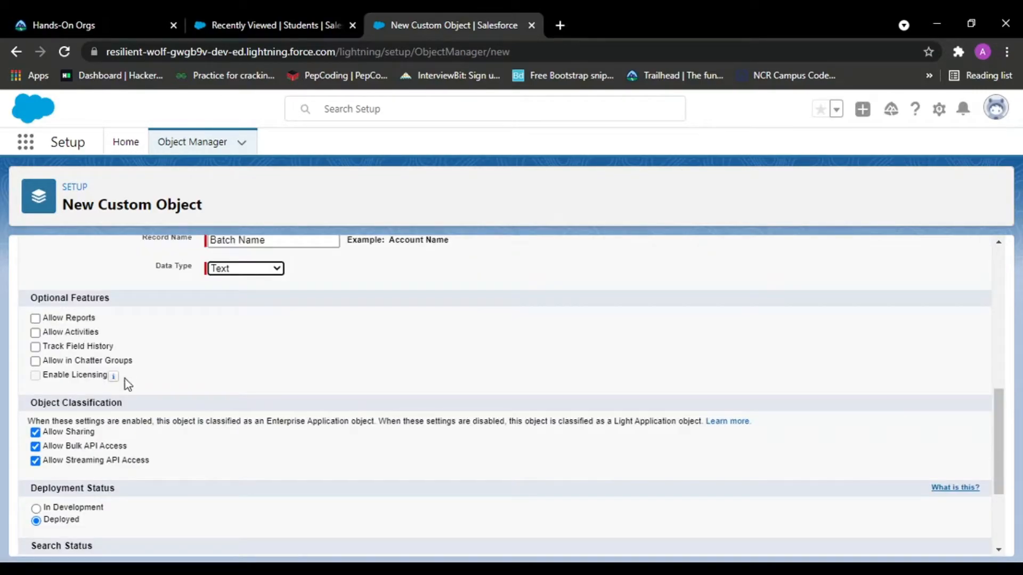
scroll(329, 456, down, 3)
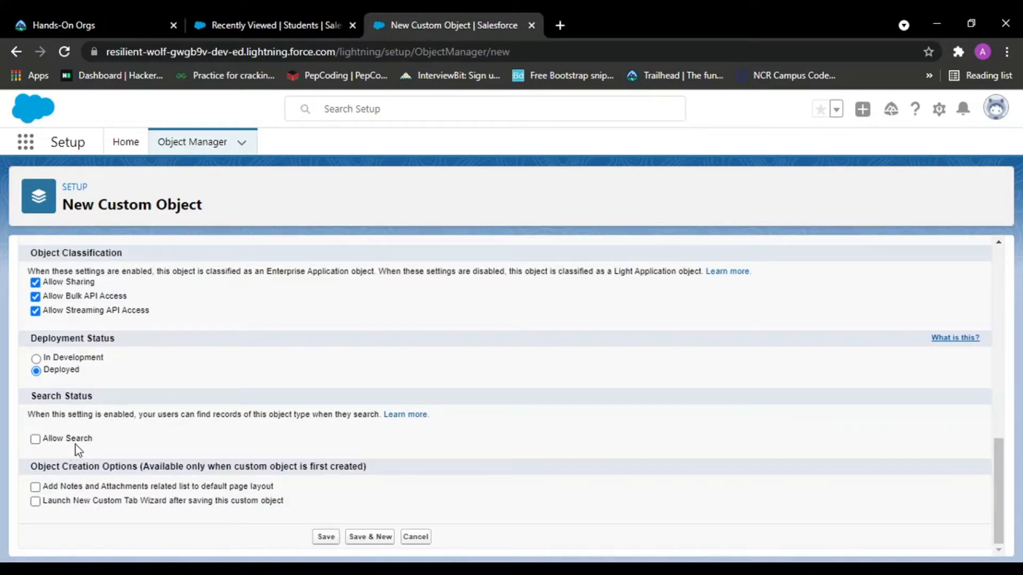
click(36, 502)
click(325, 537)
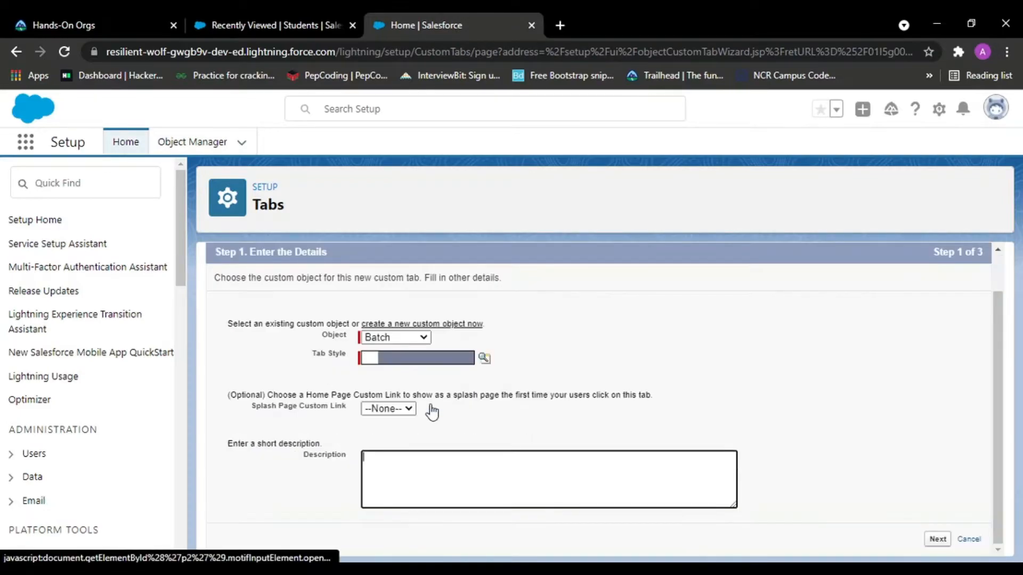
Give the Batch tab the Box style and continue to the profiles step.
click(432, 358)
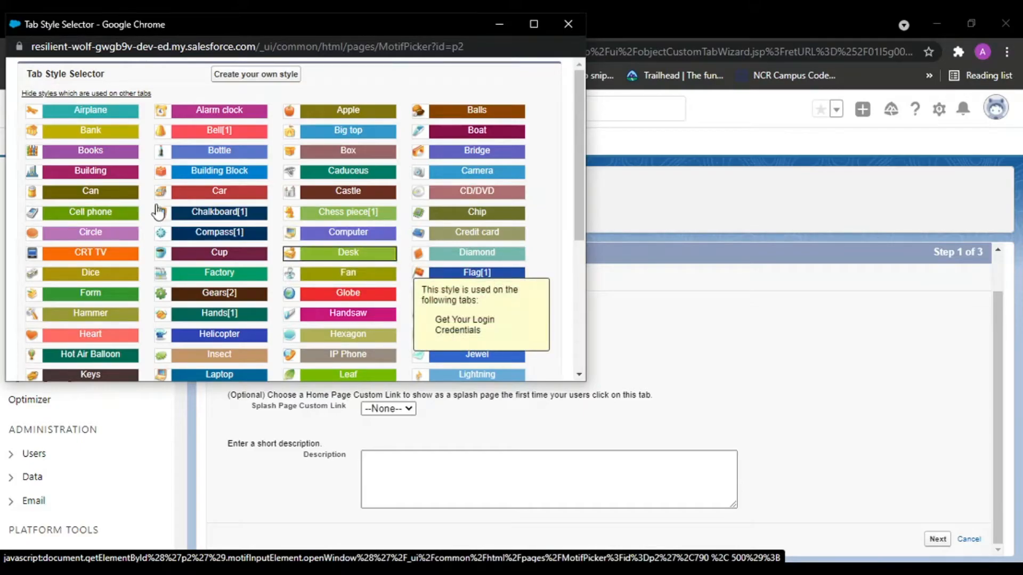
click(365, 152)
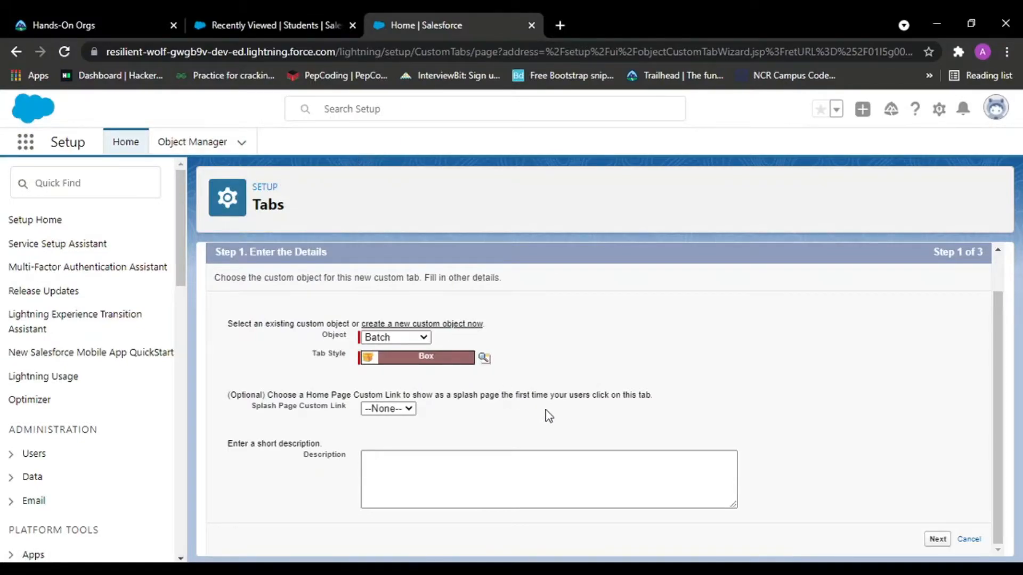
click(938, 539)
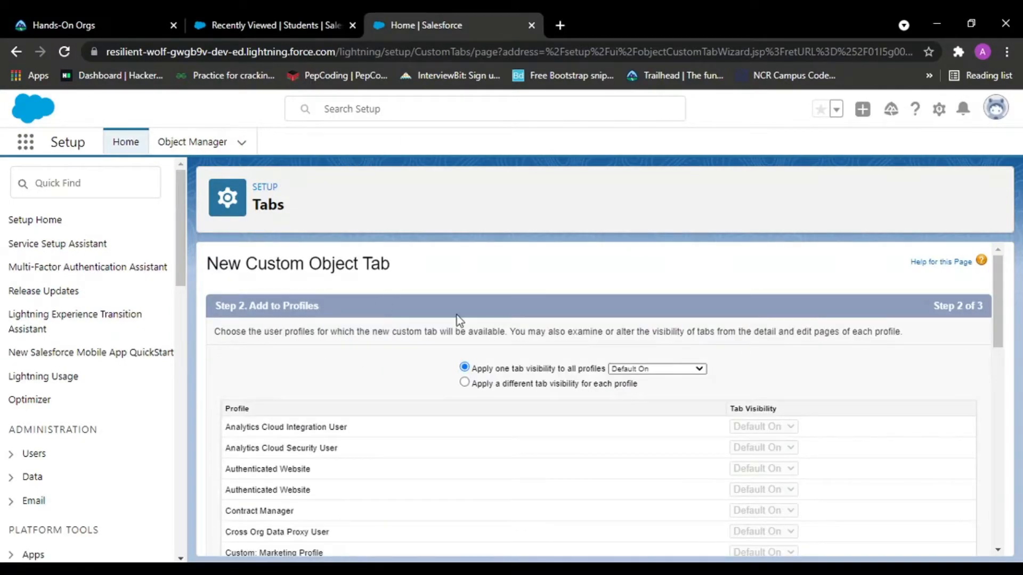
Keep default profile visibility, include the tab only in the Student Management System app, and save the tab.
scroll(856, 425, down, 15)
click(939, 540)
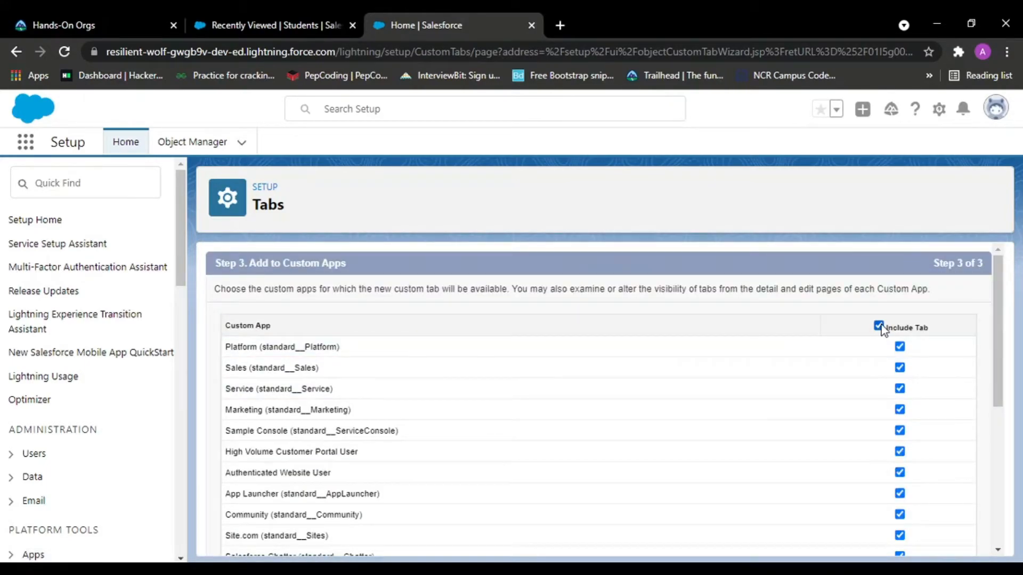
click(879, 327)
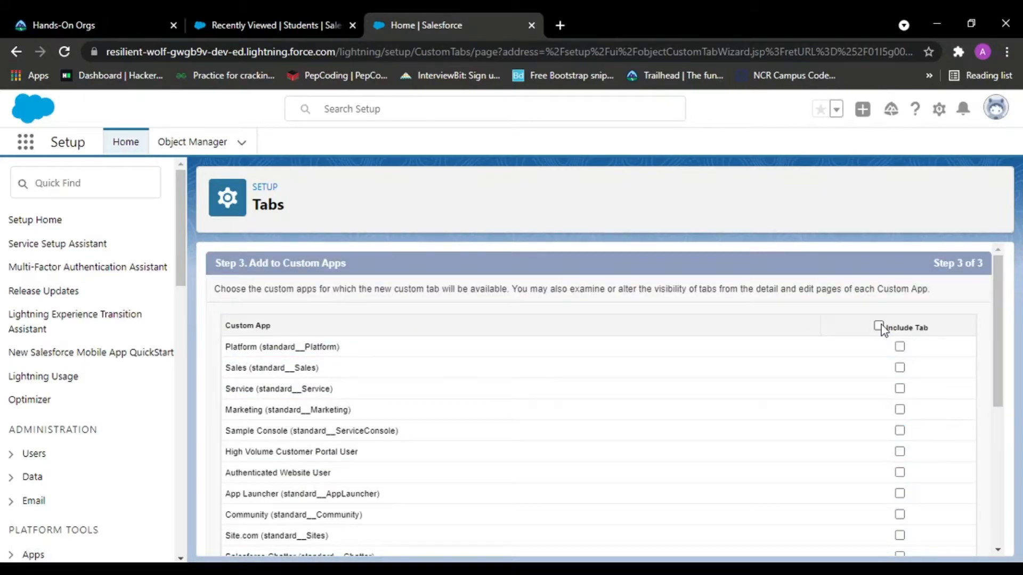
scroll(736, 407, down, 5)
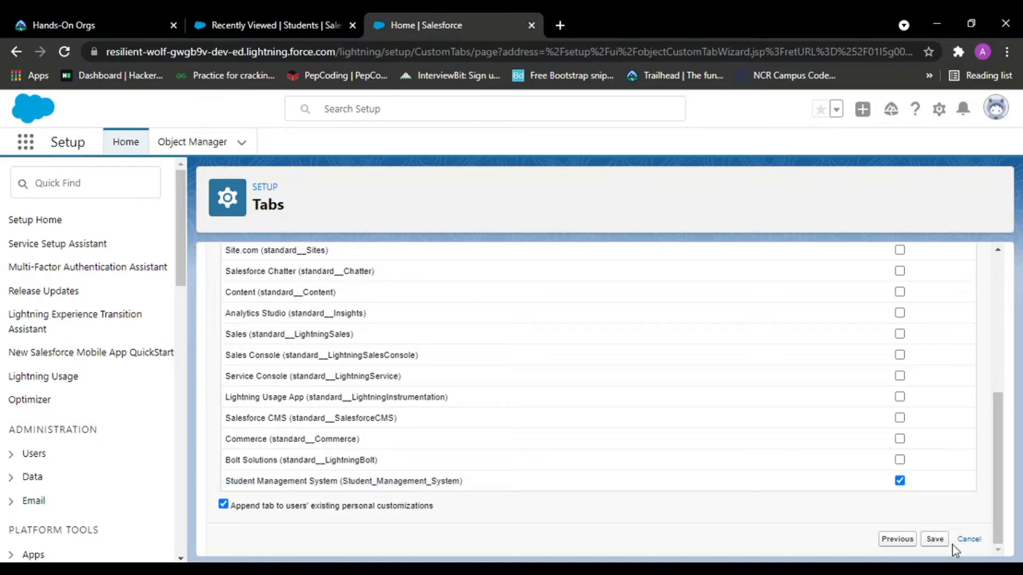
click(935, 540)
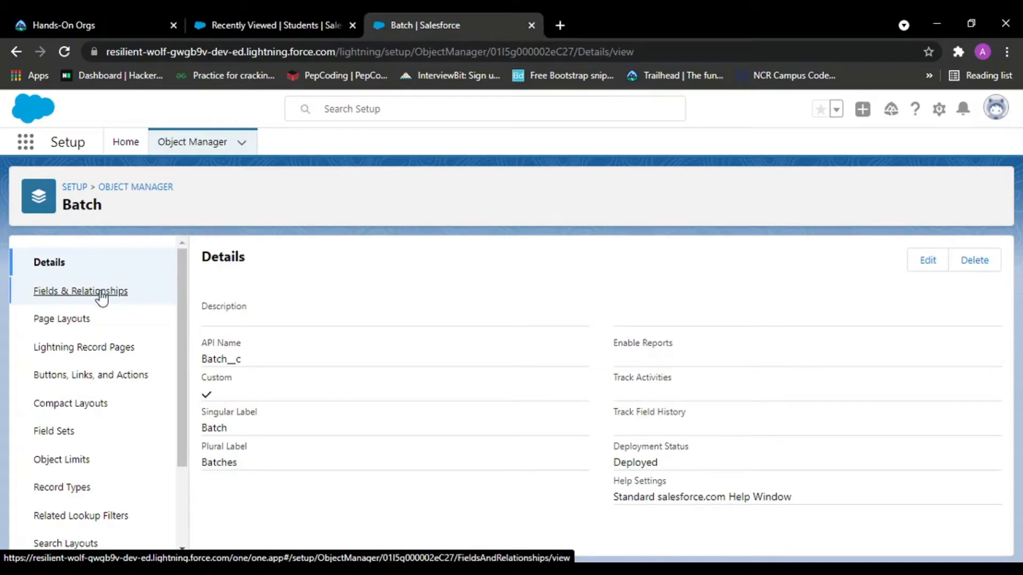
Start a new custom field on the Batch object with the Picklist data type.
click(69, 291)
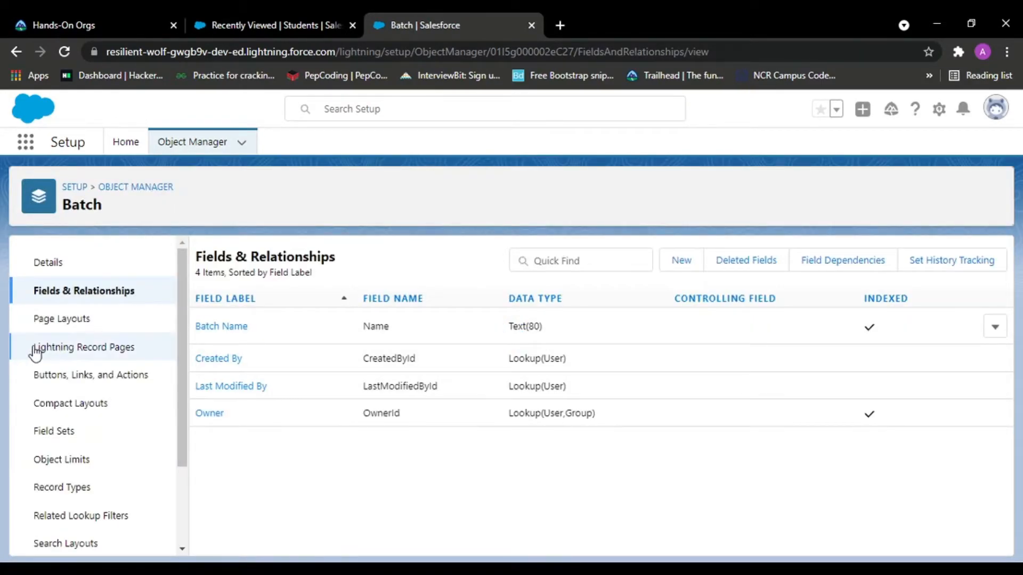
click(680, 263)
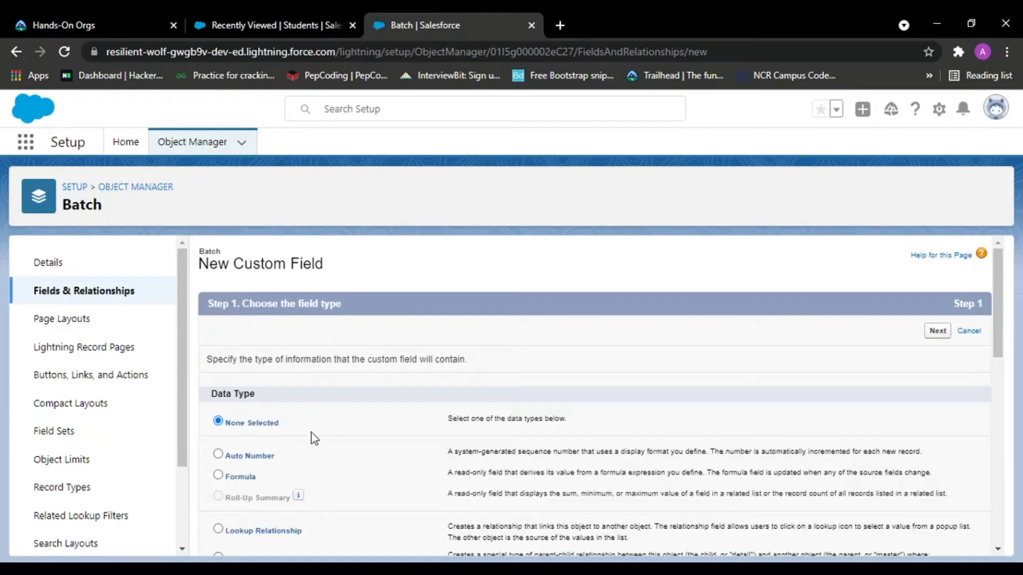
scroll(311, 436, down, 10)
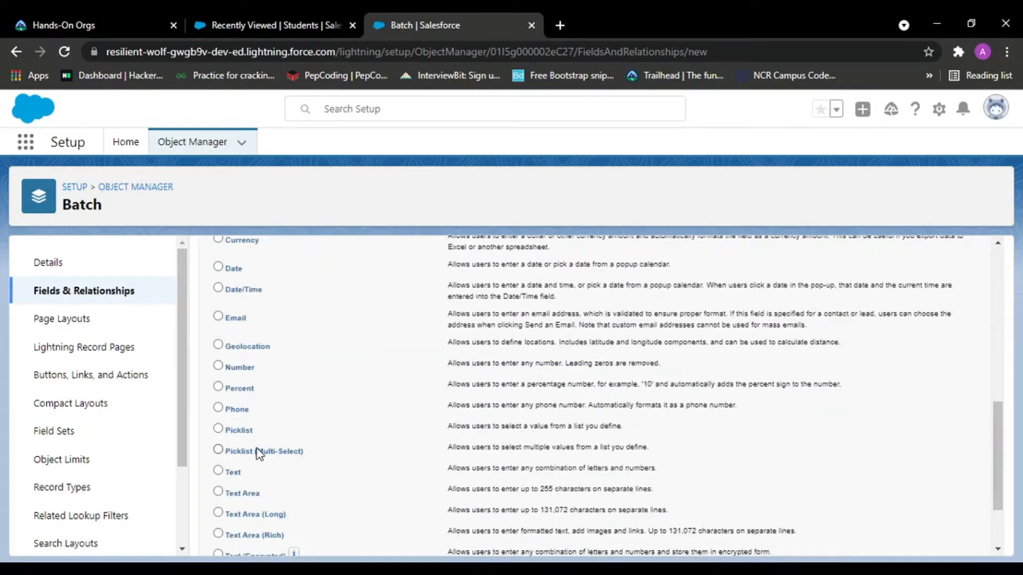
click(218, 429)
scroll(221, 436, down, 2)
click(938, 538)
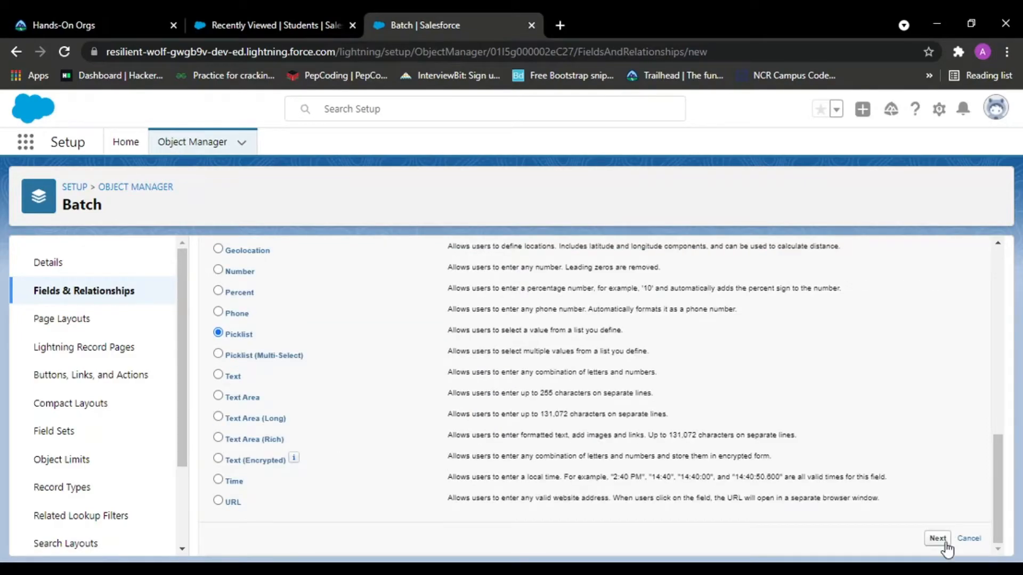
Set the picklist field's label to Batch Details.
click(372, 360)
click(430, 334)
click(459, 362)
text(Bat)
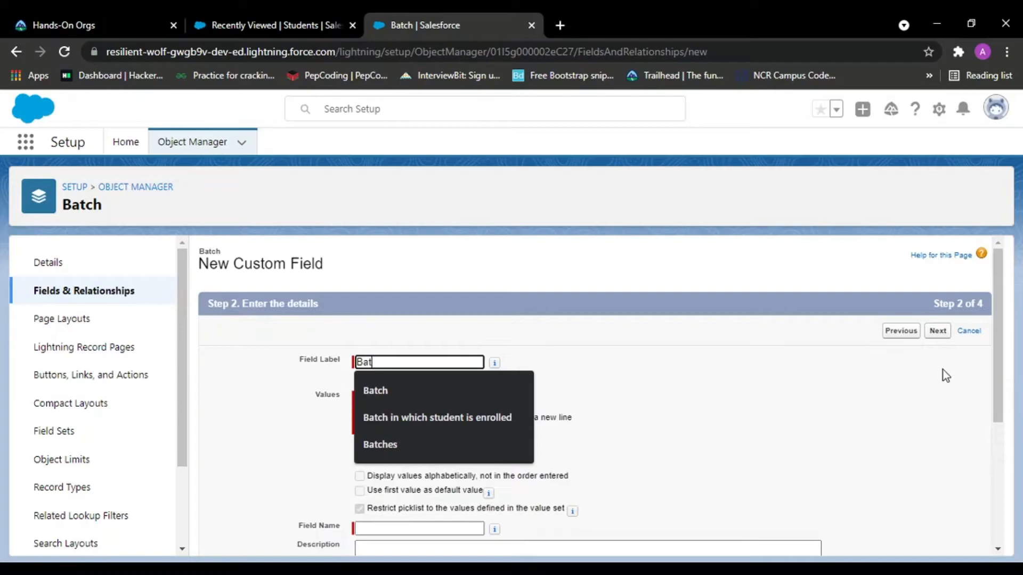
text(ch Details)
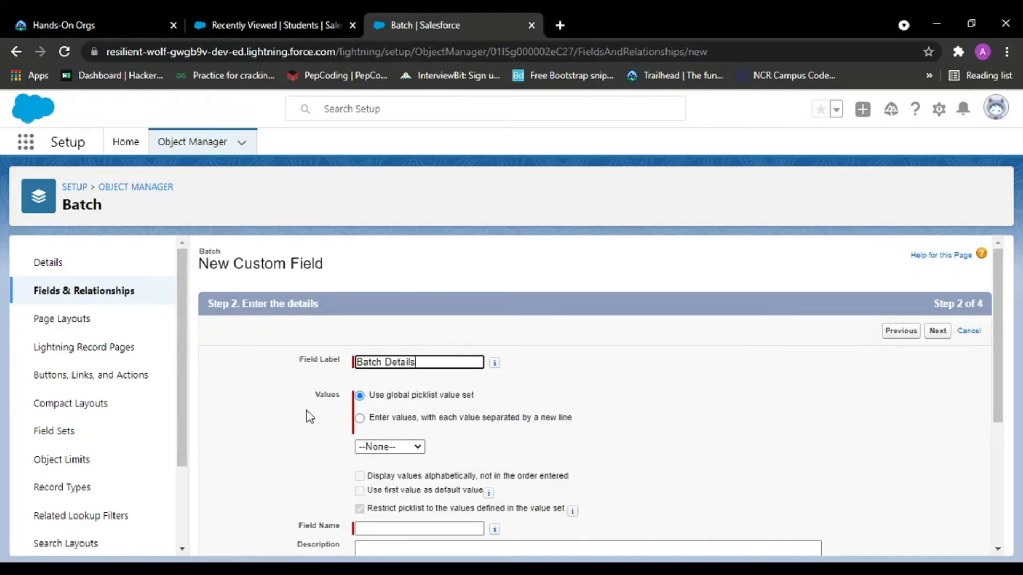
Enter the picklist values Computer Science, Civil, Electronics and Pharmacy, one per line.
click(361, 419)
click(442, 483)
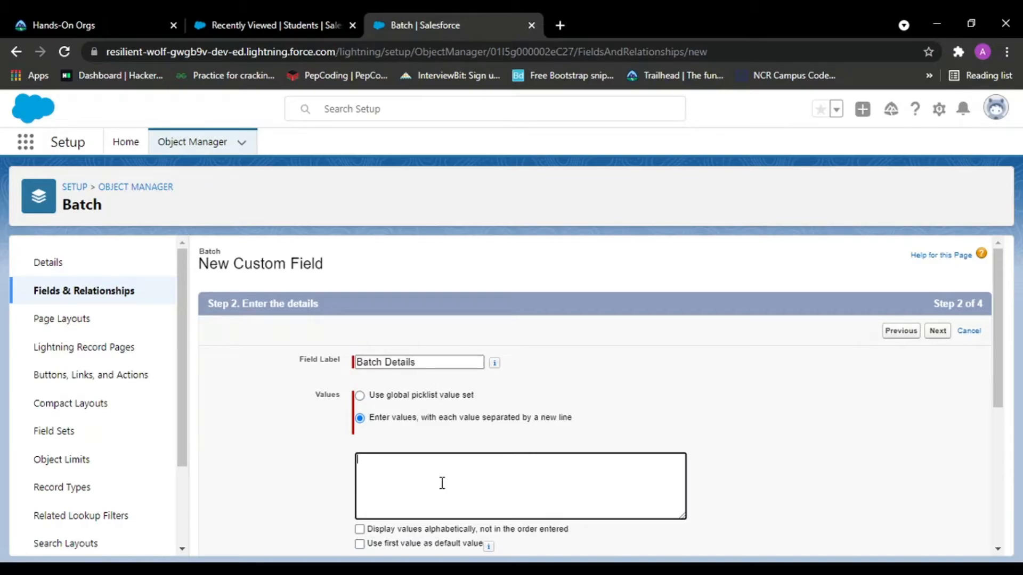
text(Computer Science)
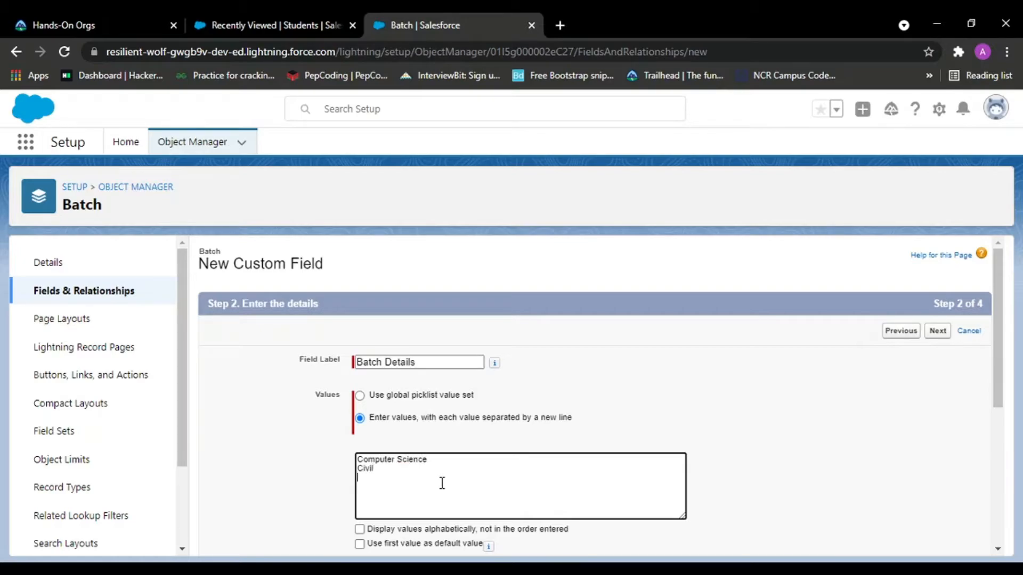
text( Civil Electronics Pharmacy)
key(Return)
Advance past the details and field-level security steps with default settings.
scroll(444, 488, down, 5)
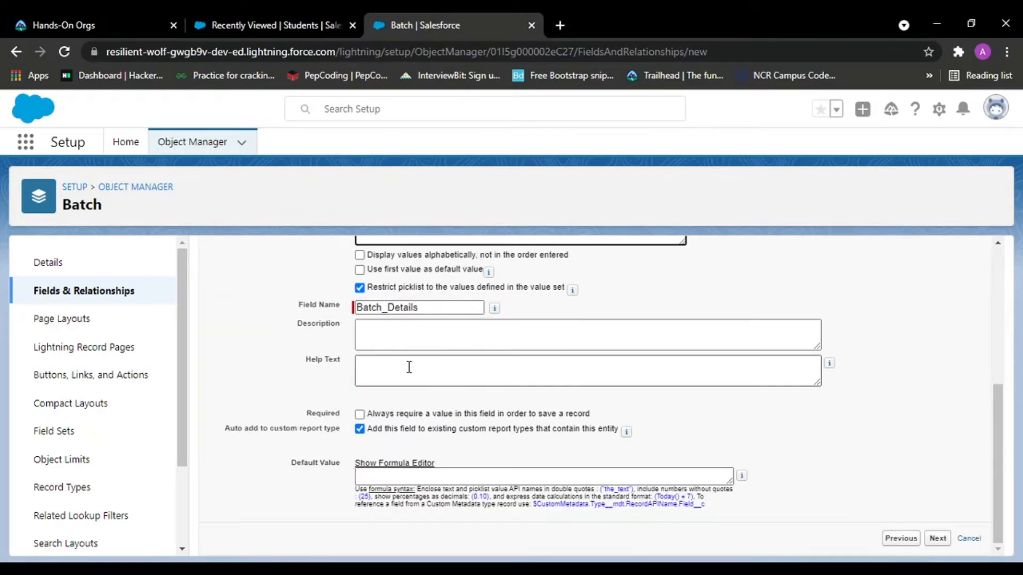
click(938, 543)
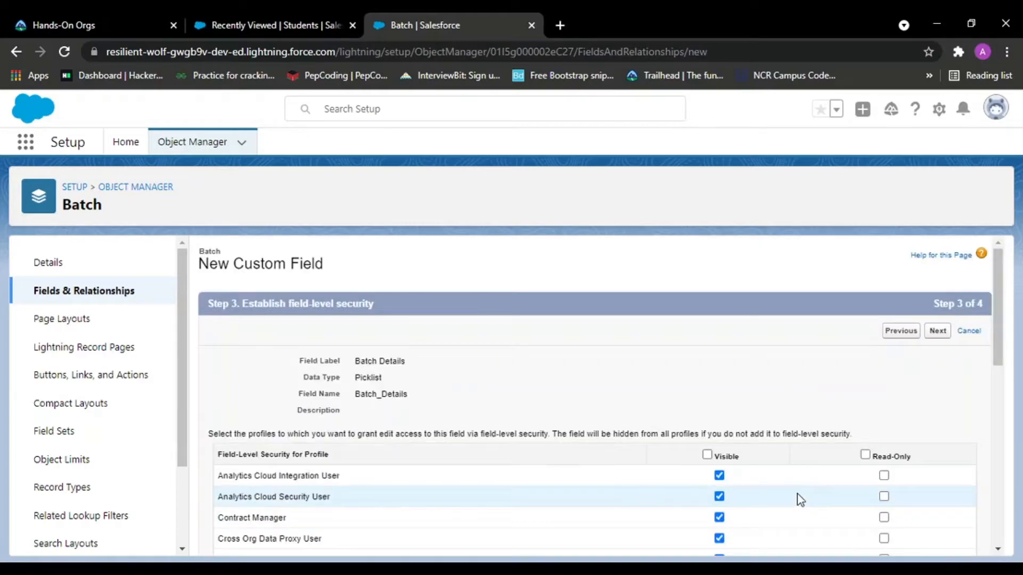
click(939, 340)
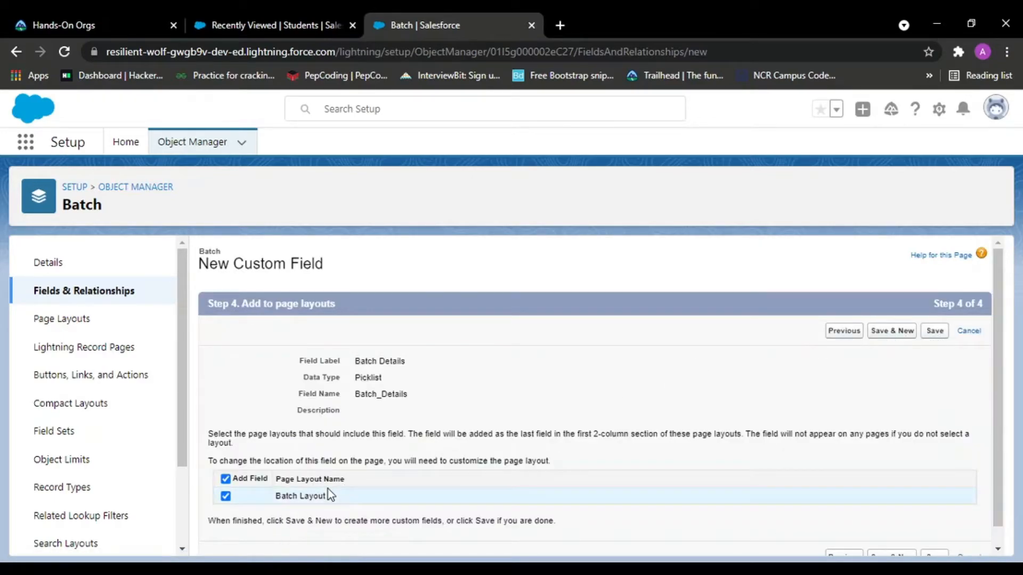
Save the field onto the Batch Layout and return to the Batch object's fields list.
drag(274, 479, 318, 478)
click(371, 485)
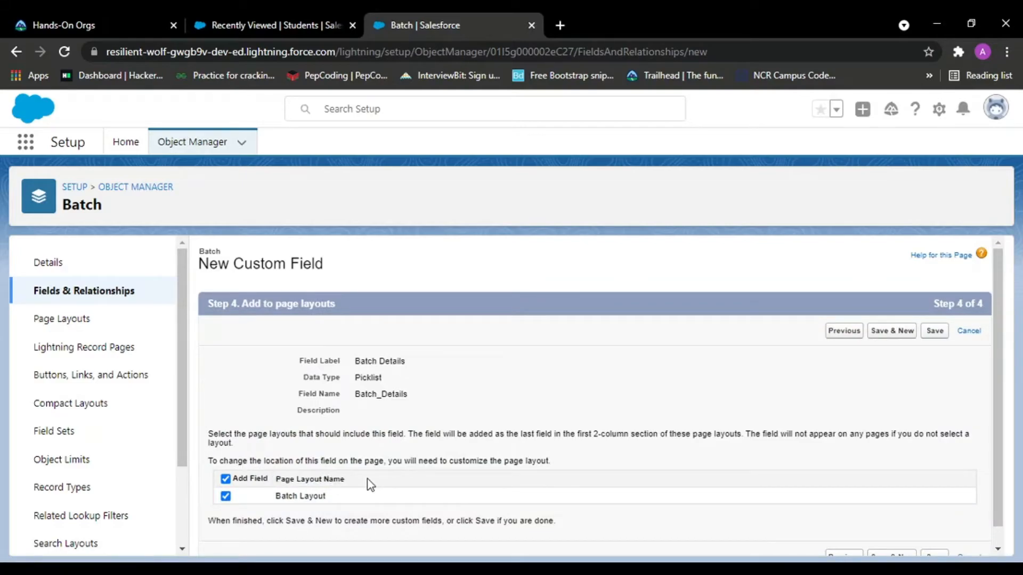
click(902, 334)
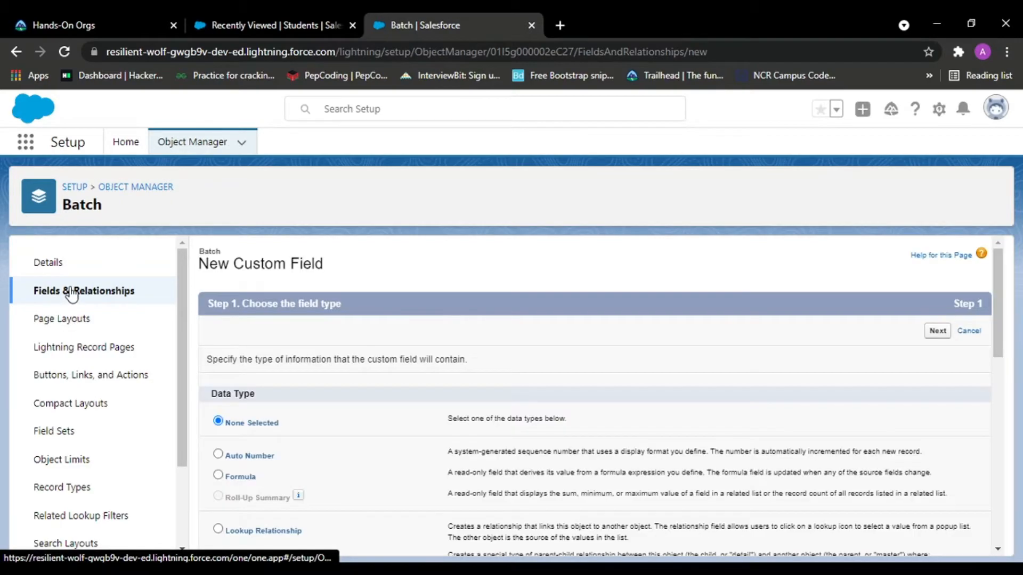
scroll(353, 351, down, 3)
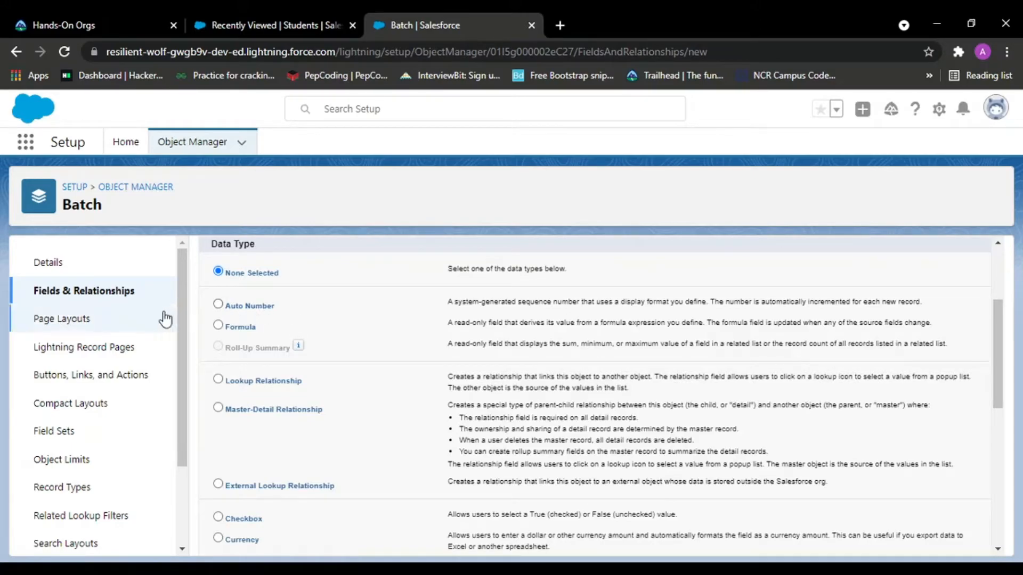
click(68, 292)
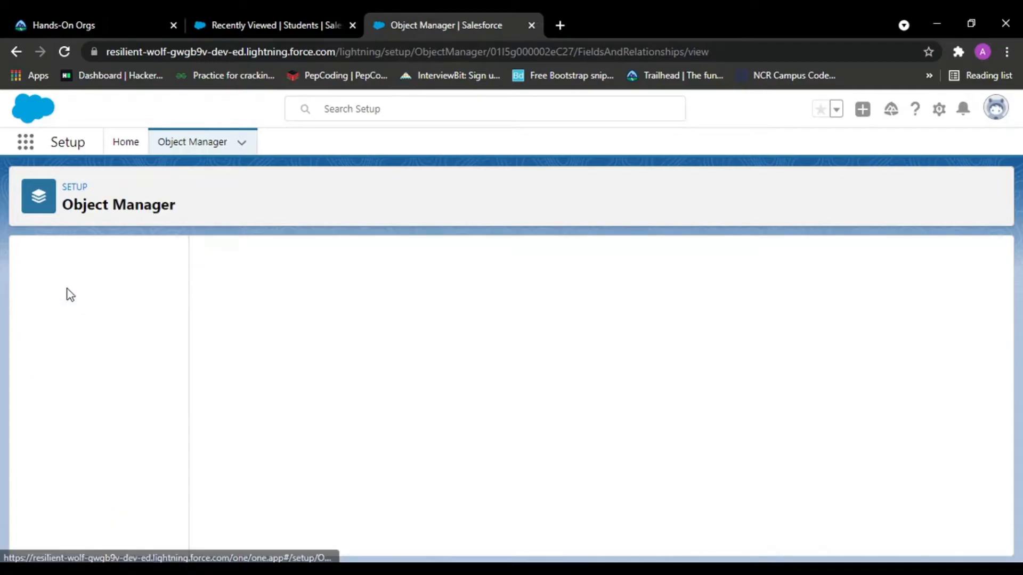
Open the Student object's fields and start a new custom field of type Master-Detail Relationship.
click(208, 141)
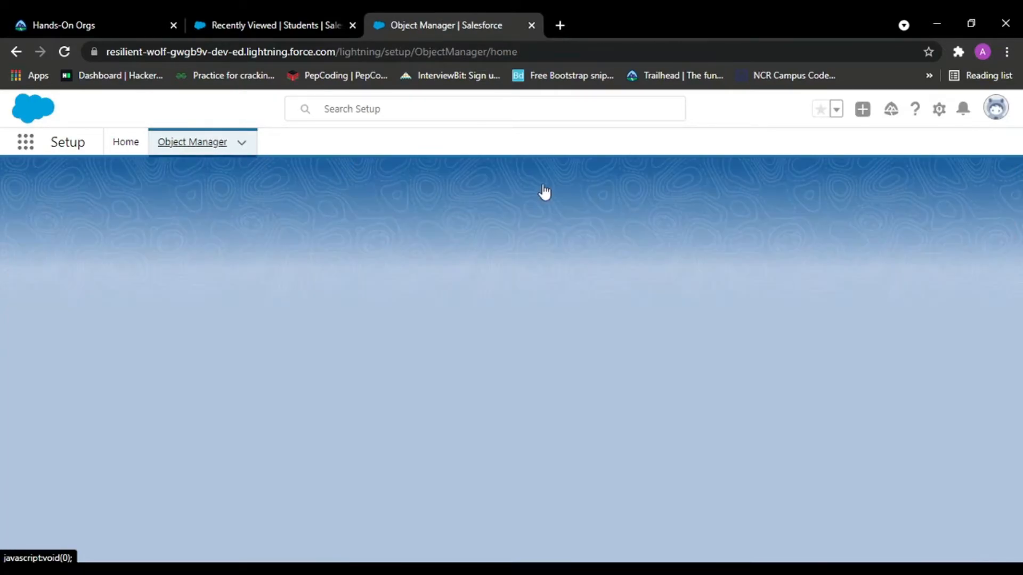
click(730, 186)
text(studen)
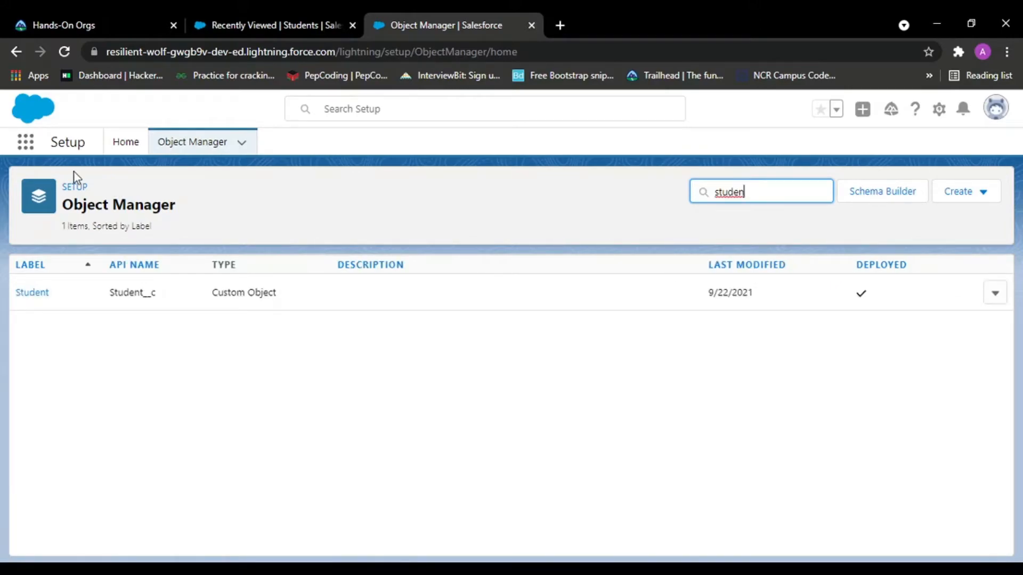
click(40, 296)
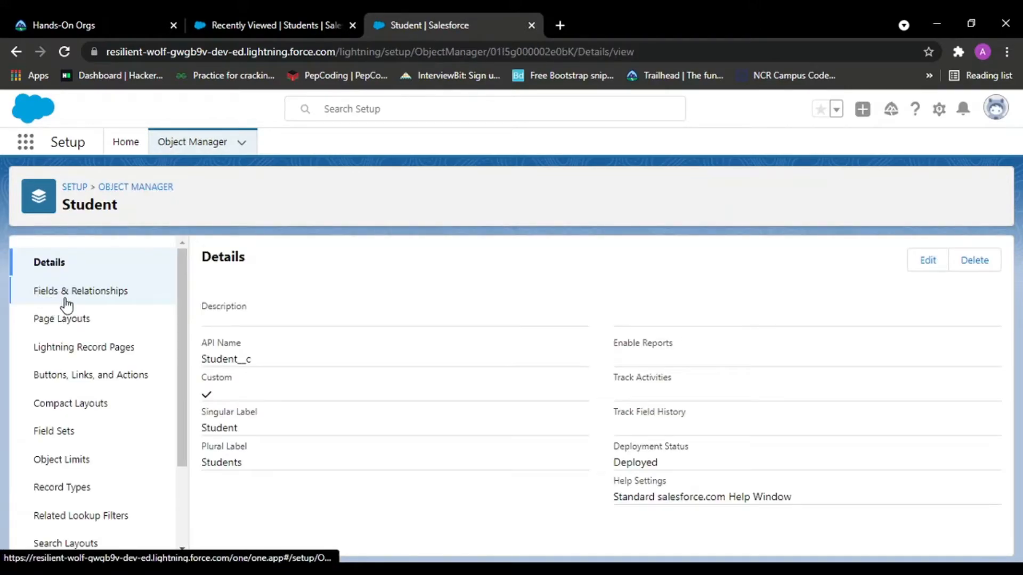
click(63, 293)
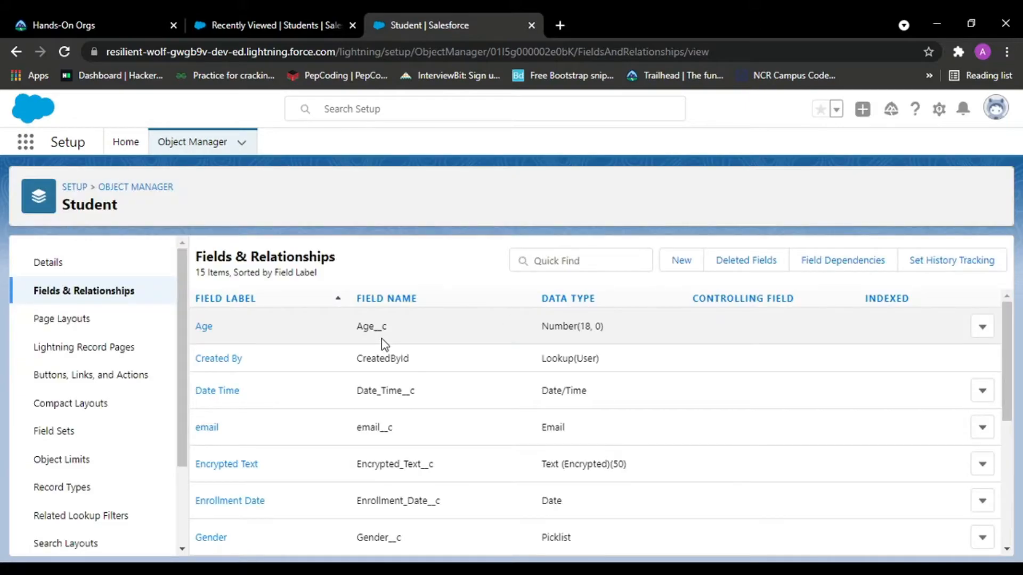
click(695, 266)
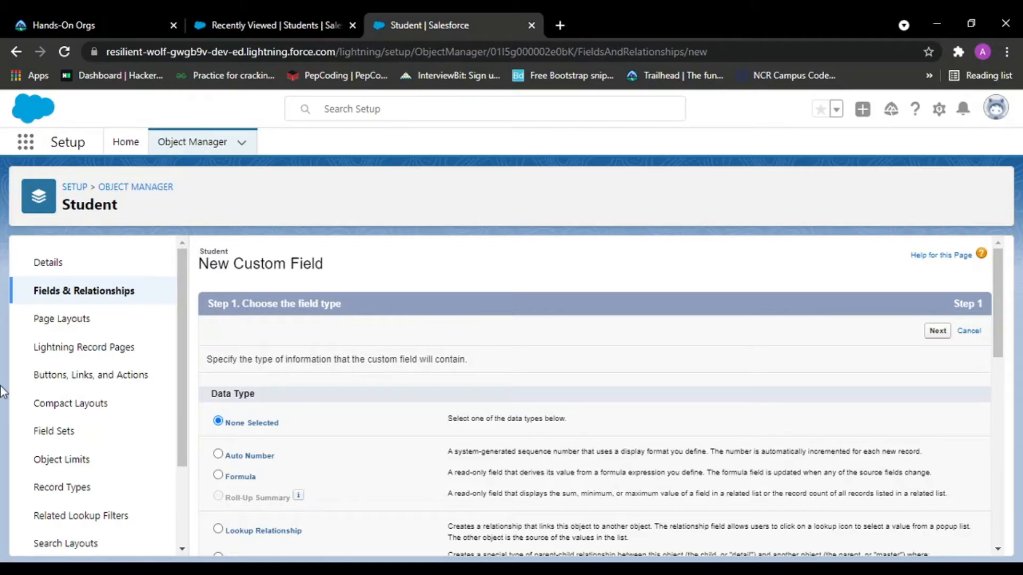
scroll(432, 303, down, 3)
click(217, 409)
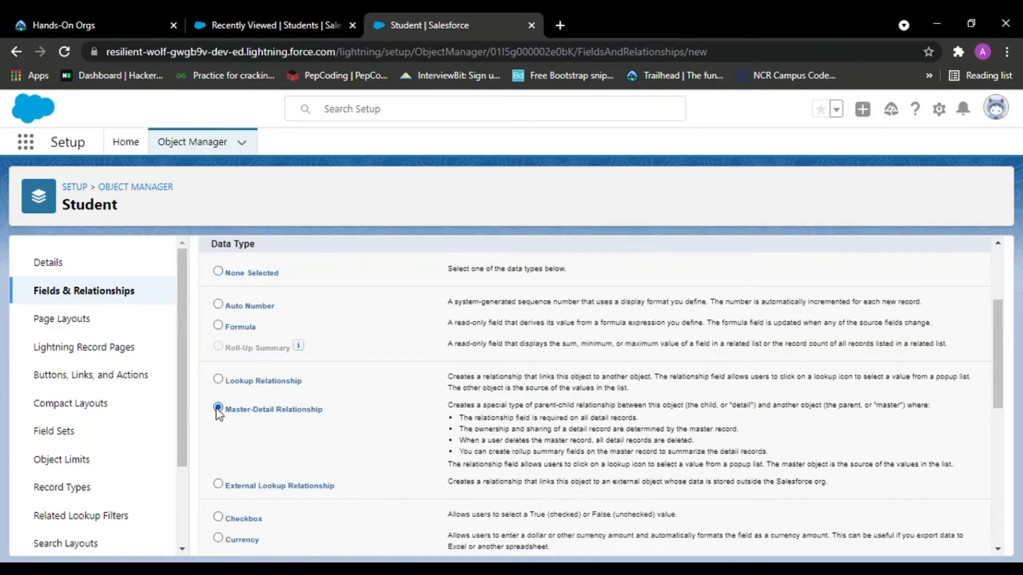
scroll(764, 407, up, 3)
click(937, 331)
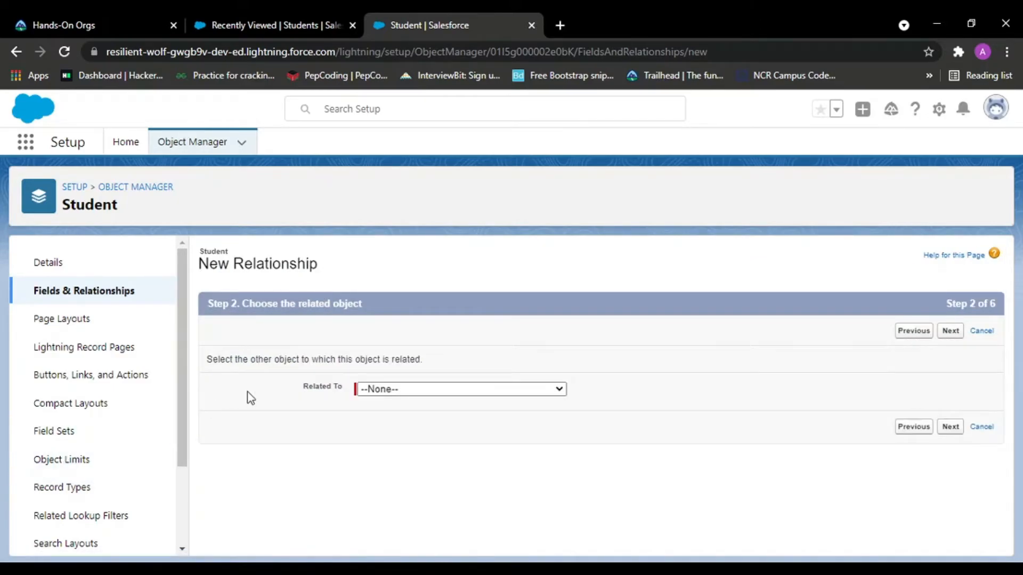
Relate the new master-detail field to the Batch object.
click(431, 395)
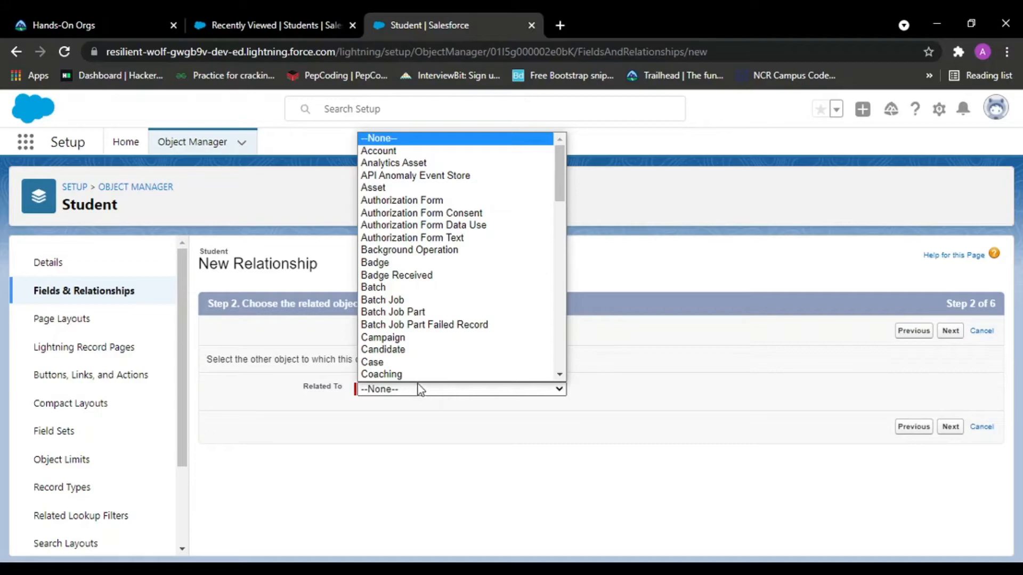
scroll(405, 351, down, 1)
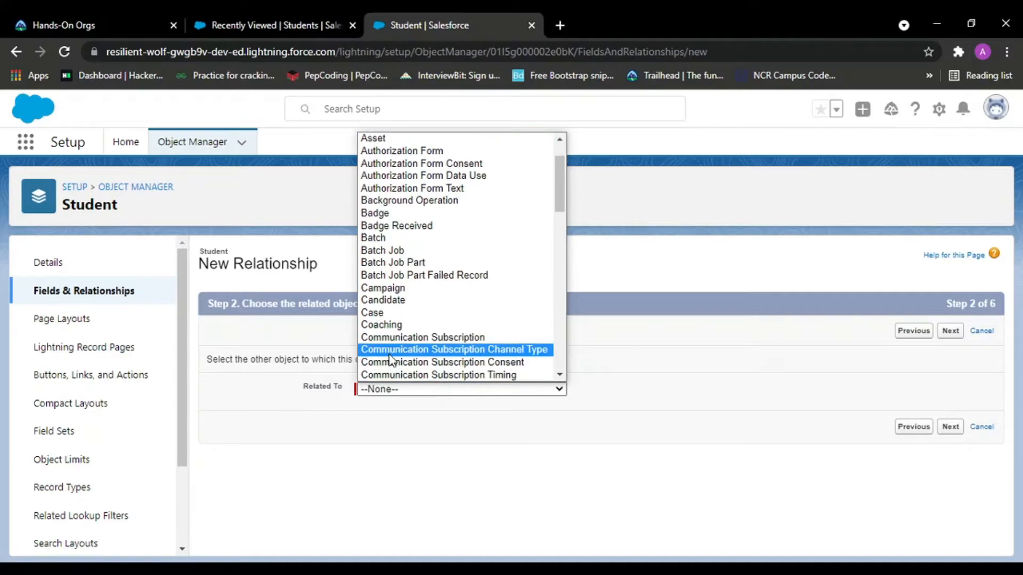
click(371, 241)
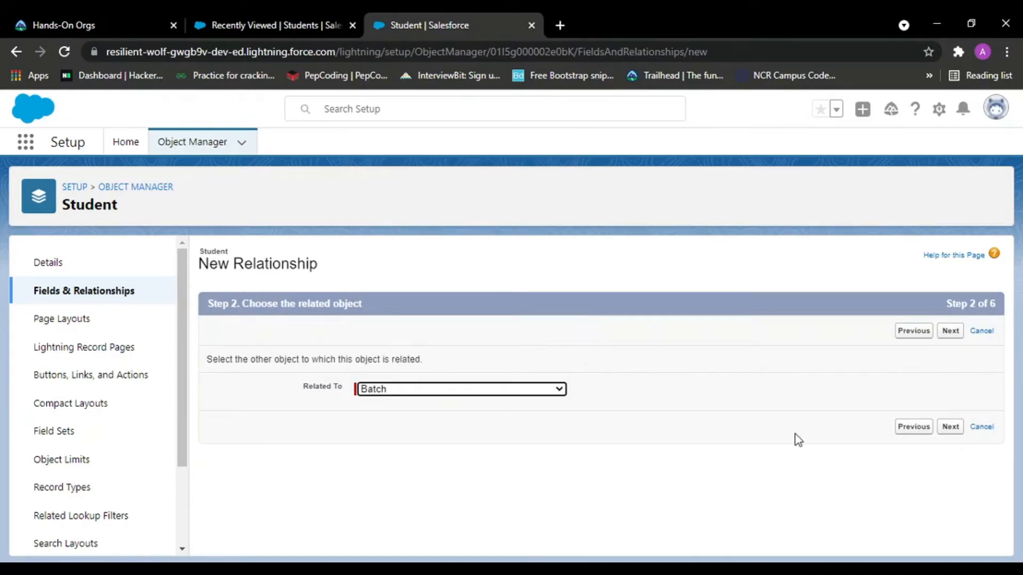
click(949, 427)
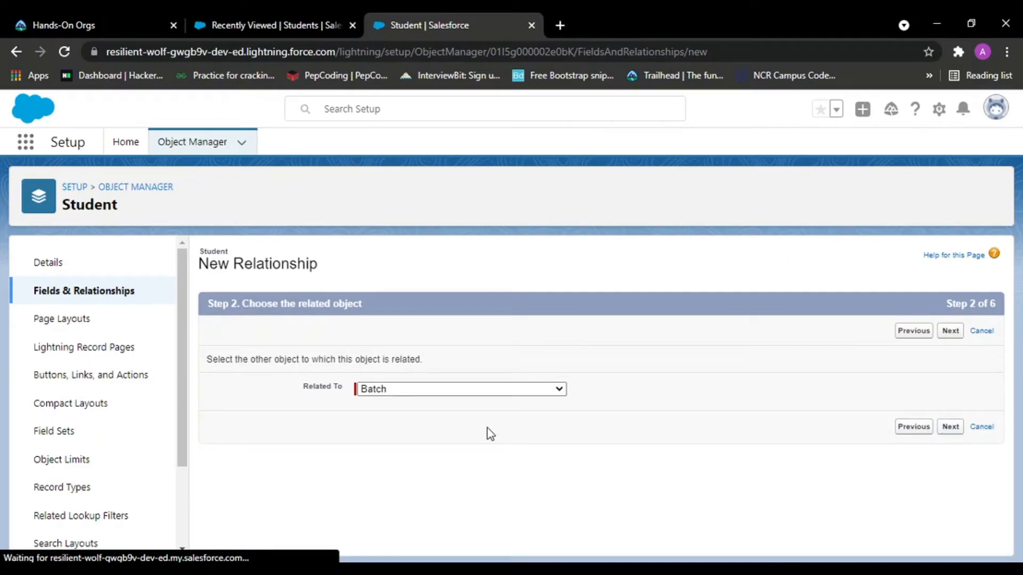
Set the child relationship name to Students_In_Batch, allow reparenting of child records, and save the Batch field.
click(393, 397)
scroll(381, 388, down, 3)
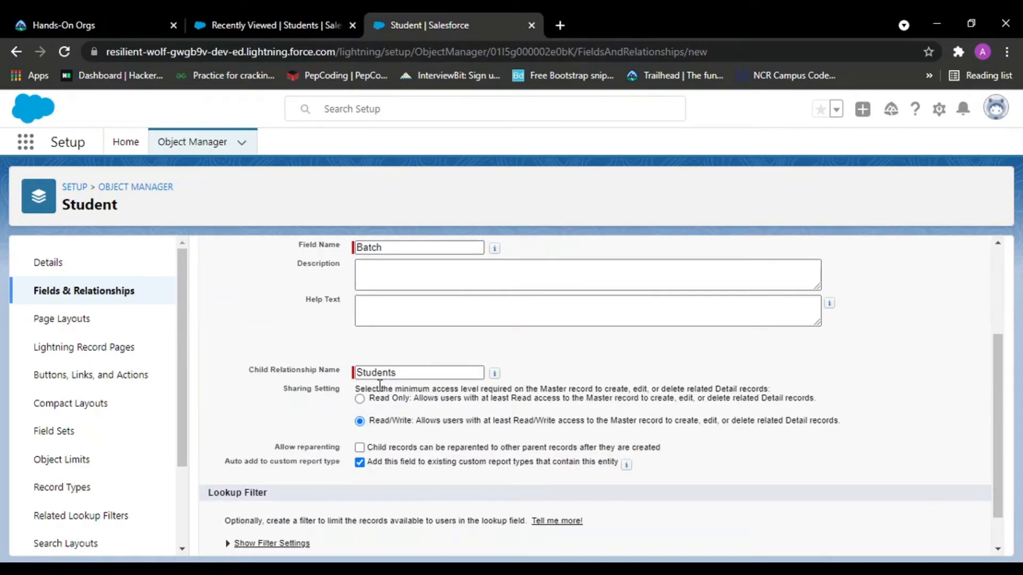
click(390, 371)
double_click(390, 372)
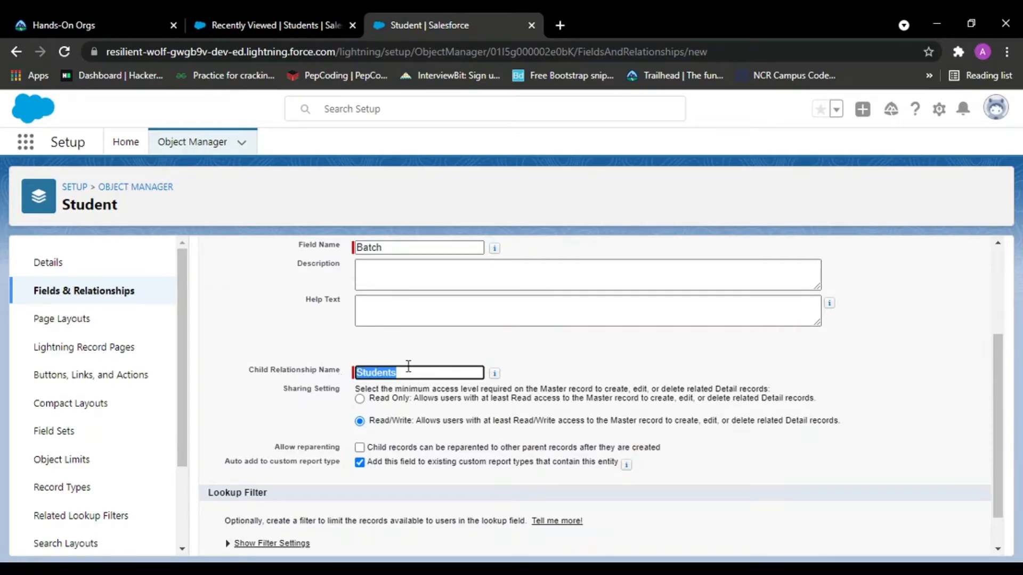
click(435, 372)
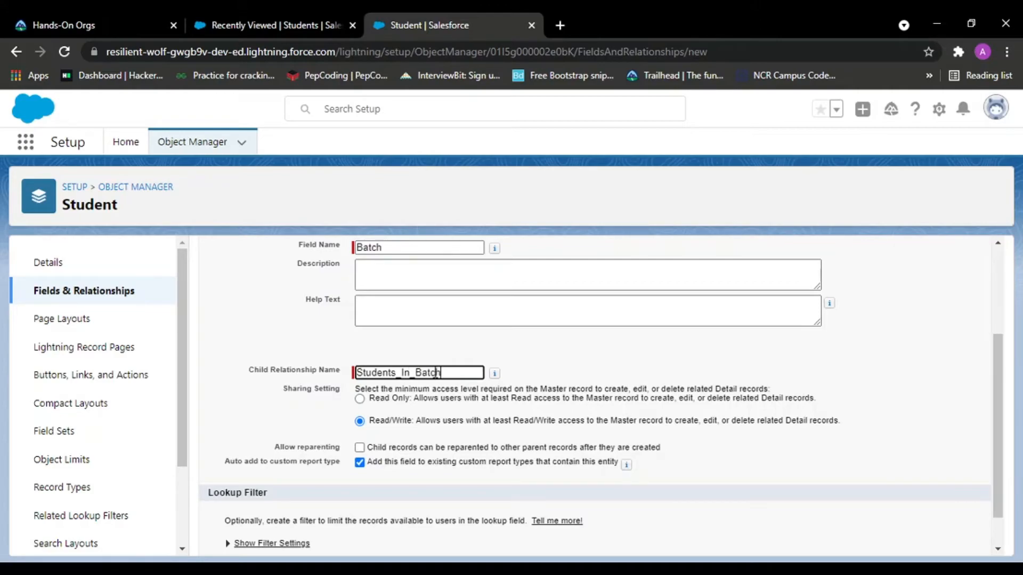
drag(378, 446, 522, 447)
click(520, 447)
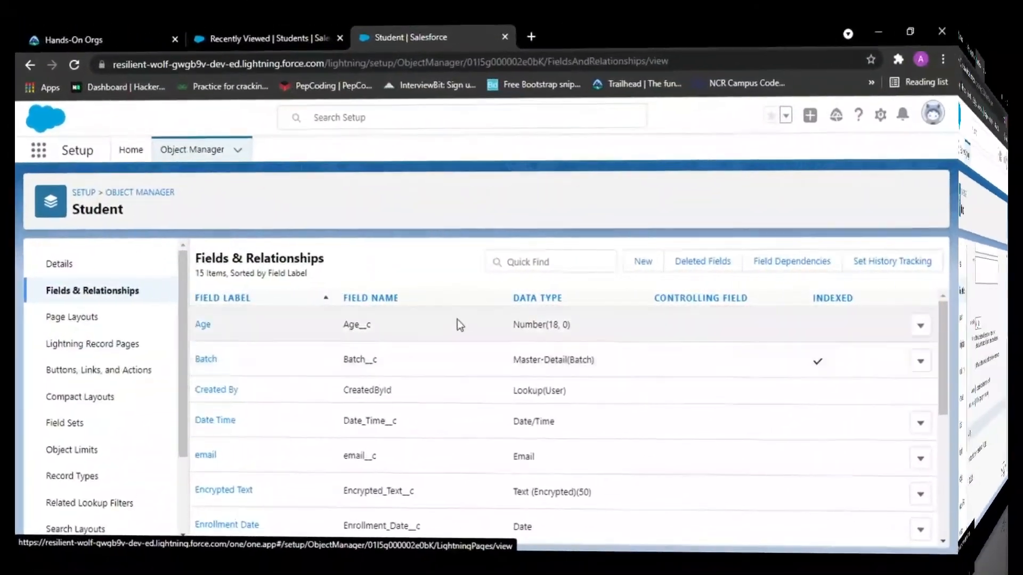
scroll(516, 434, down, 5)
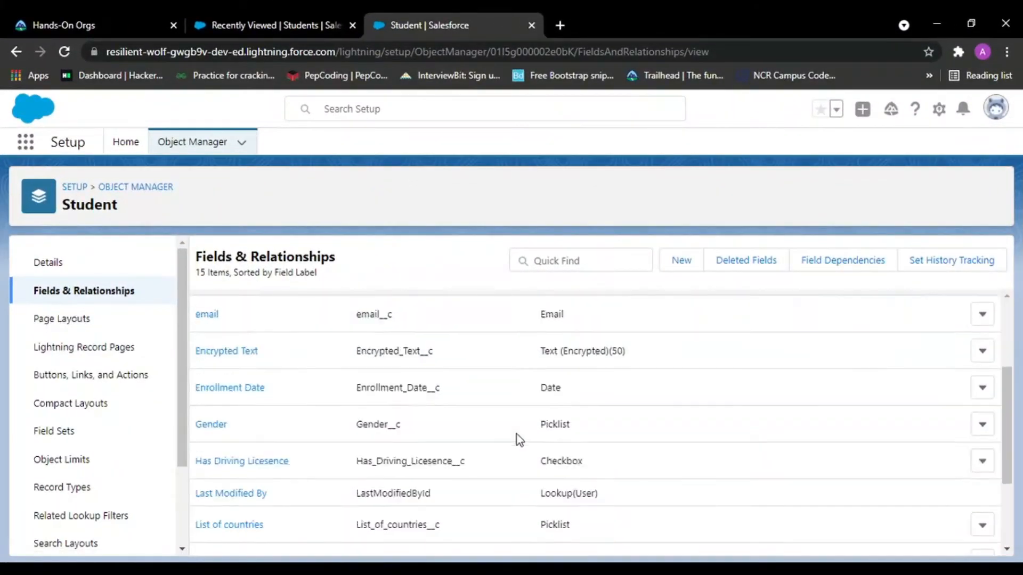
scroll(463, 439, up, 5)
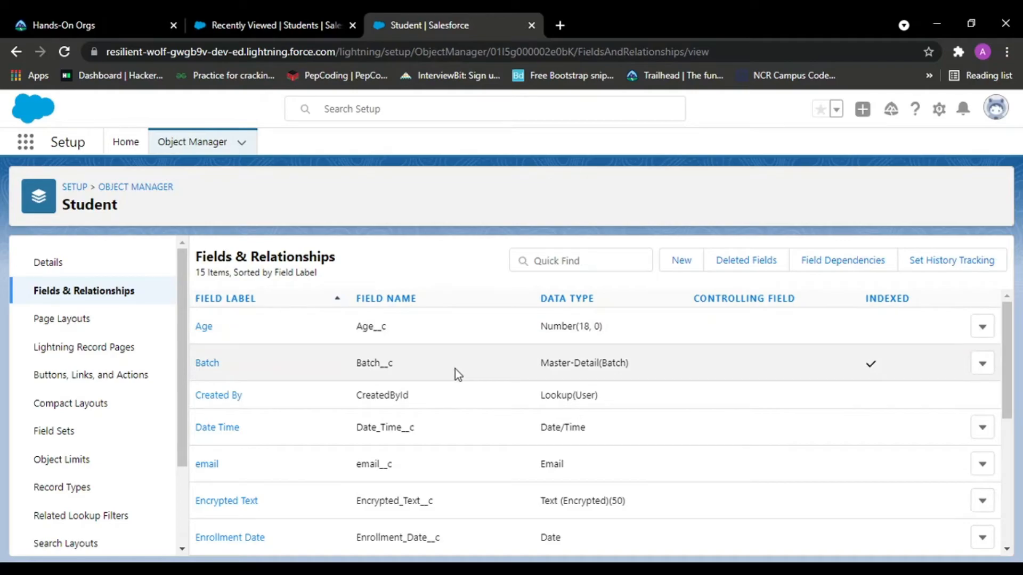
Reload the Student Management app and open the Batches tab.
click(217, 16)
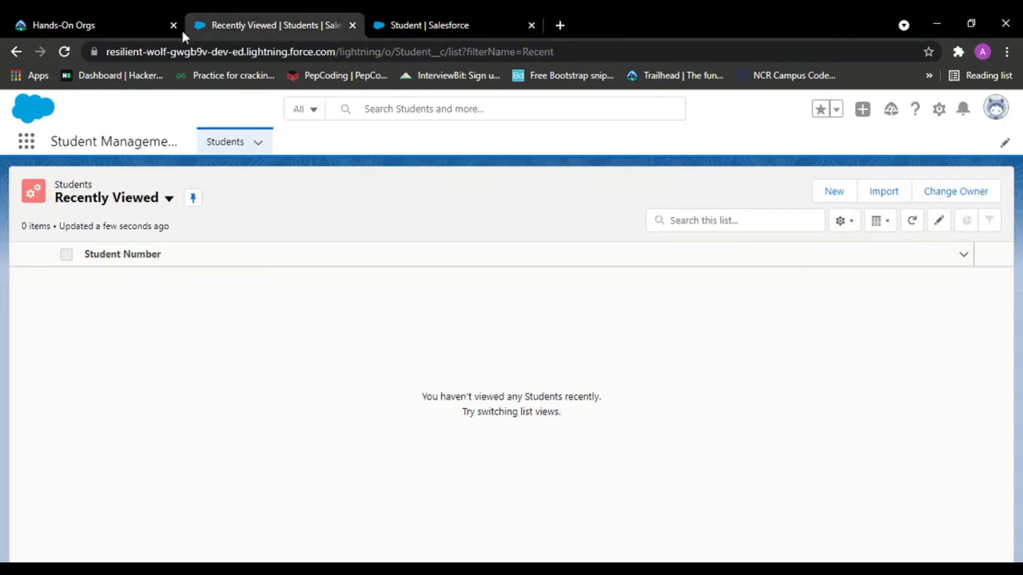
click(64, 52)
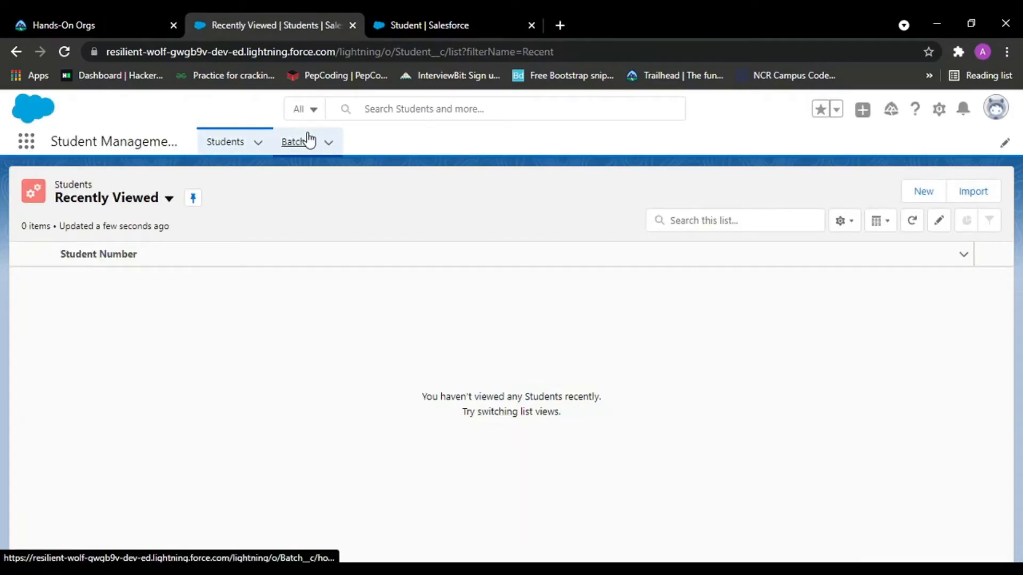
click(294, 147)
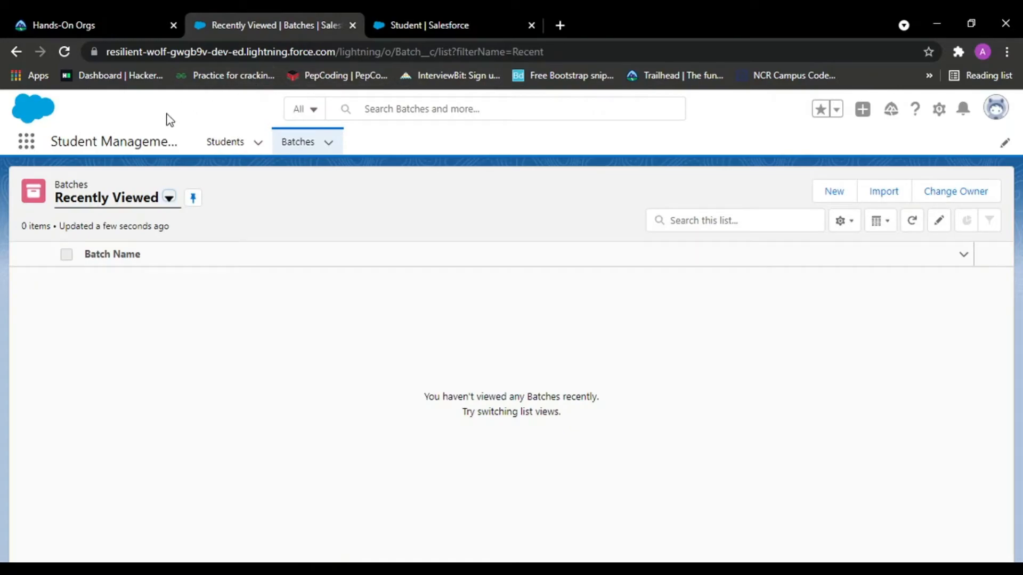
Create a batch named For CSE students with Batch Details Computer Science, saving and starting another.
click(830, 195)
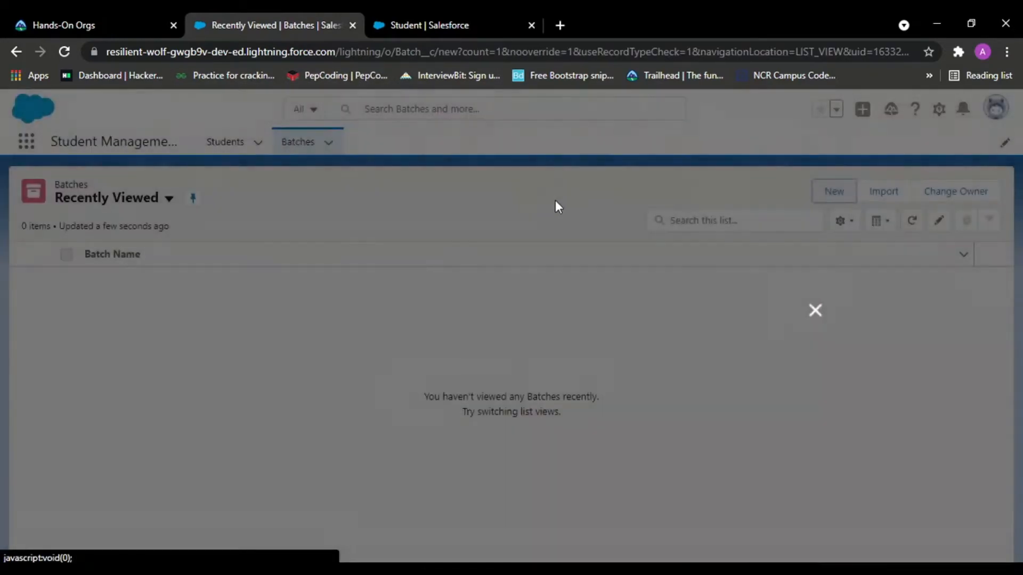
text(For)
text( CSE students)
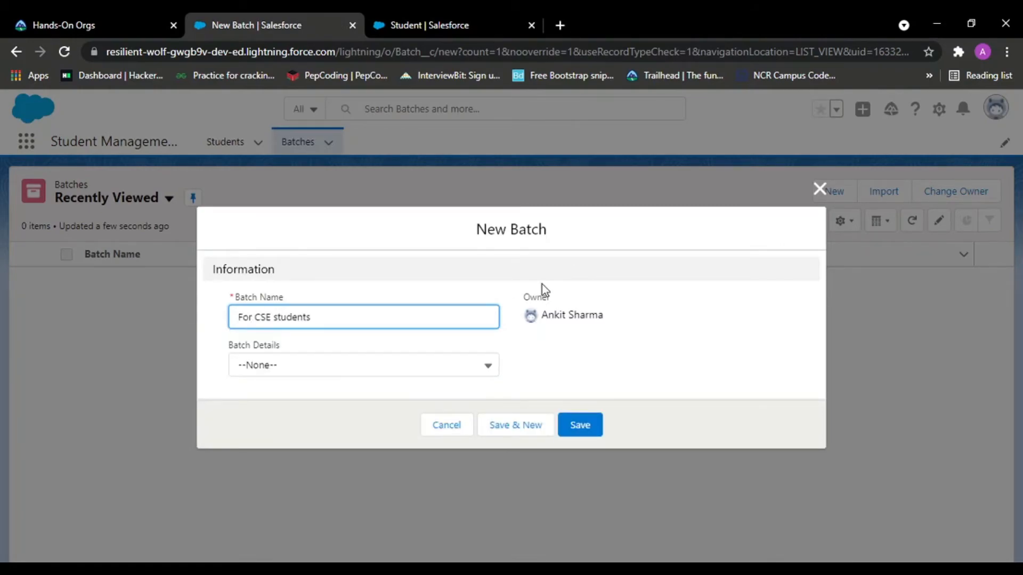
click(303, 386)
click(262, 430)
click(585, 435)
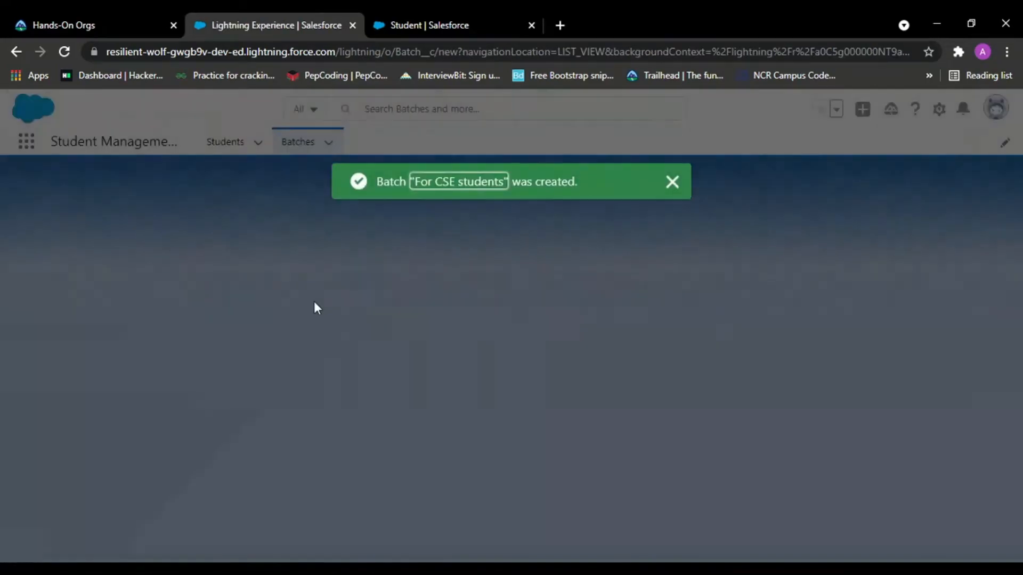
Create a batch named For Civil Students with Batch Details Civil, saving and starting another.
text(For Civi)
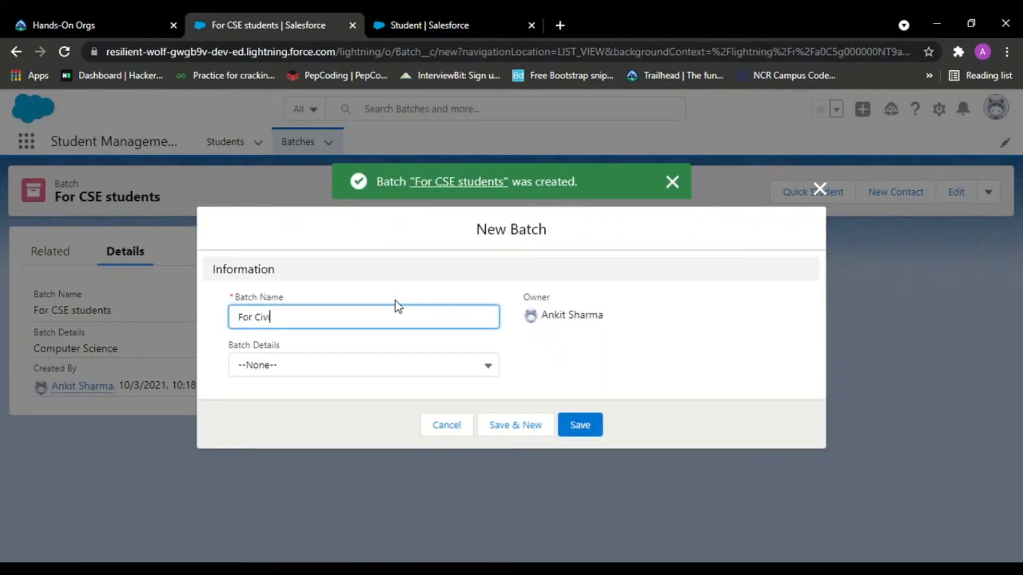
text(l Studndents)
key(Tab)
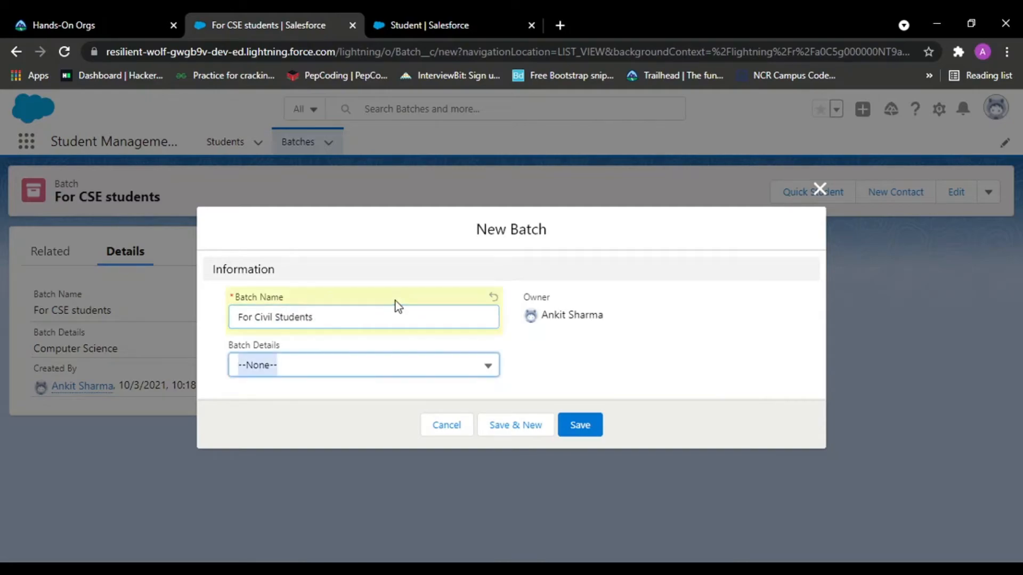
click(320, 365)
click(277, 447)
click(586, 430)
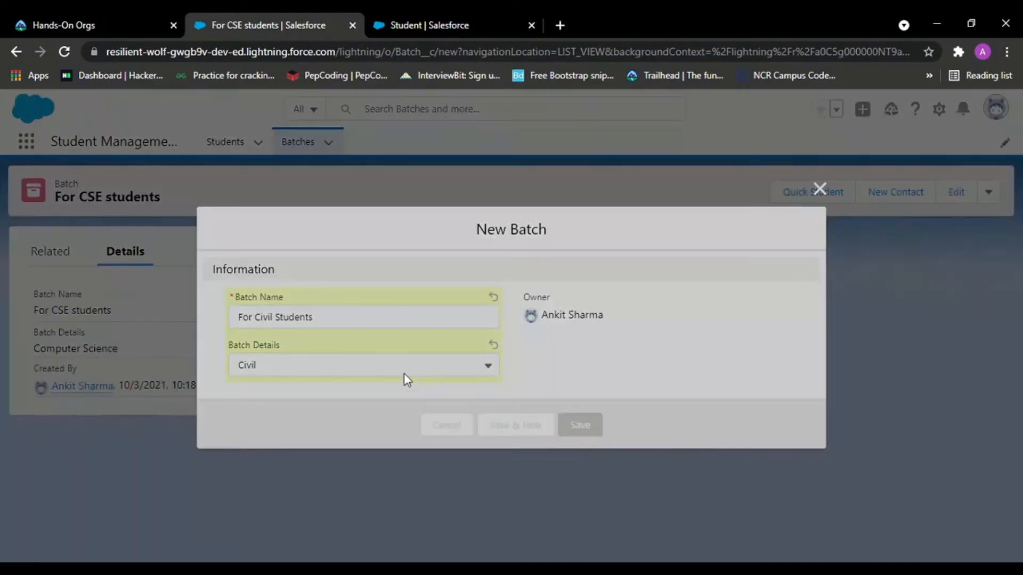
Create a batch named For Electronics Students with Batch Details Electronics and save it.
text(For Elec)
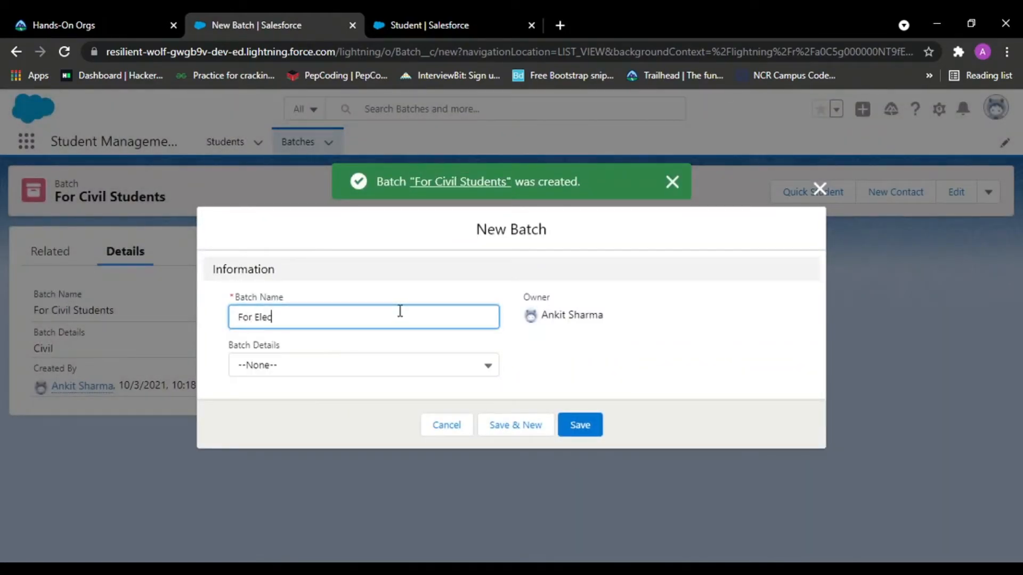
text(tronics Students)
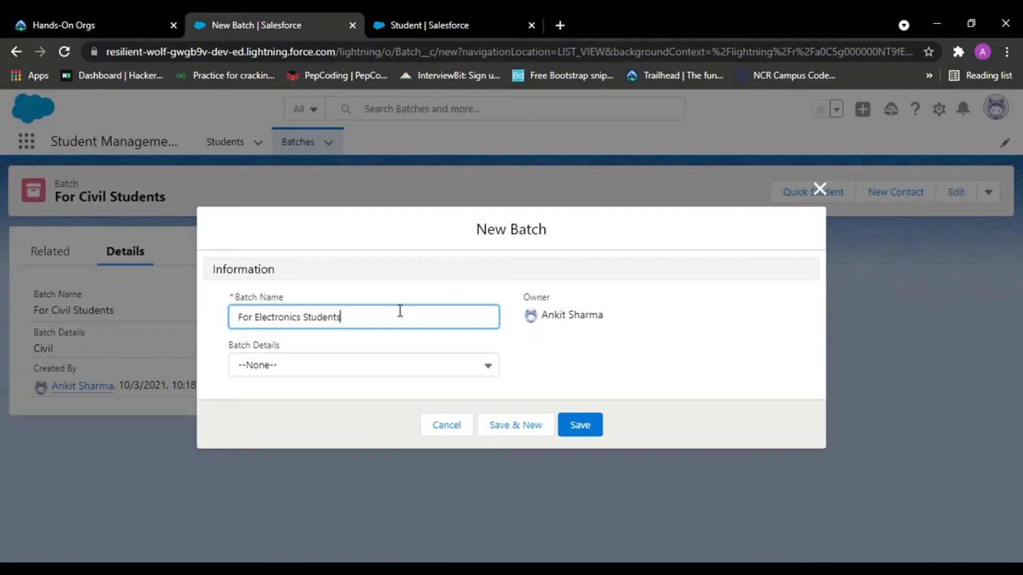
key(Tab)
click(395, 367)
click(274, 476)
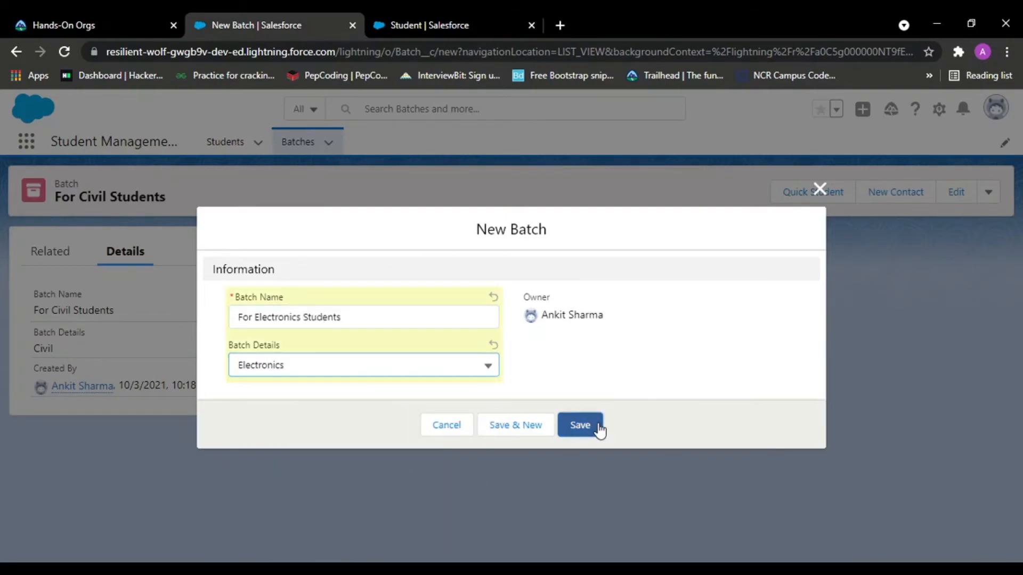
click(595, 424)
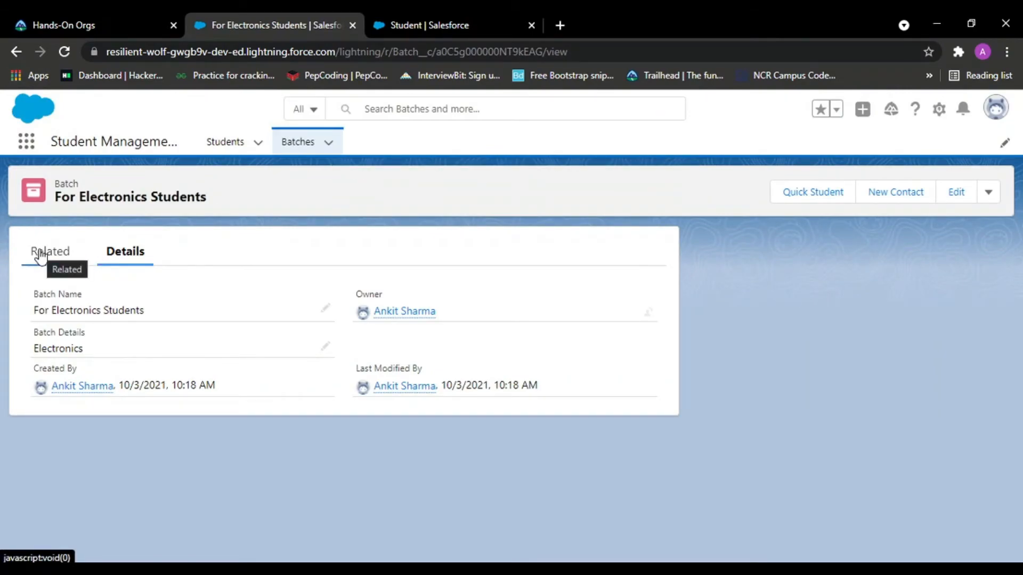
Review the new batch record's related Students list and its details.
click(41, 254)
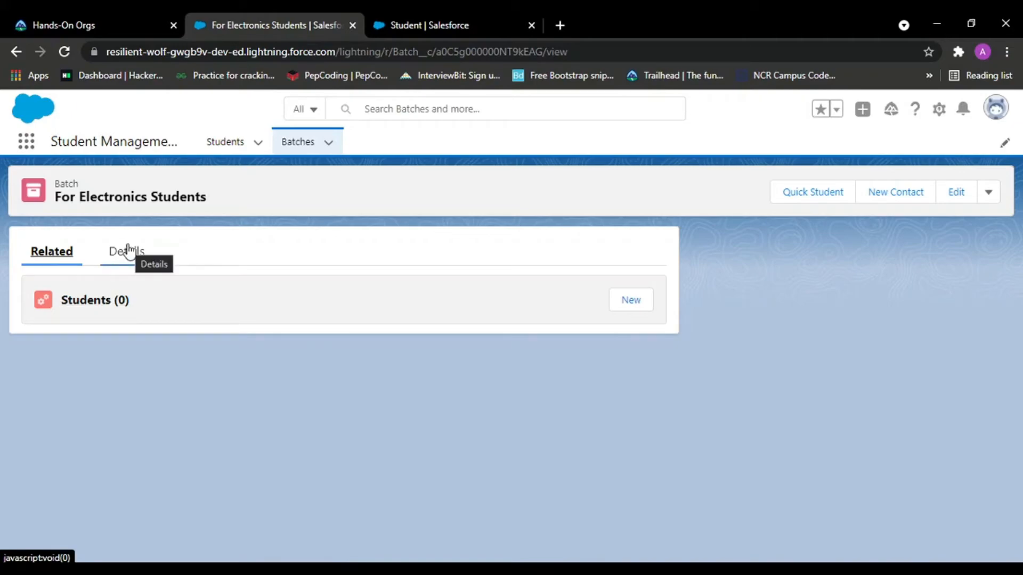
click(113, 251)
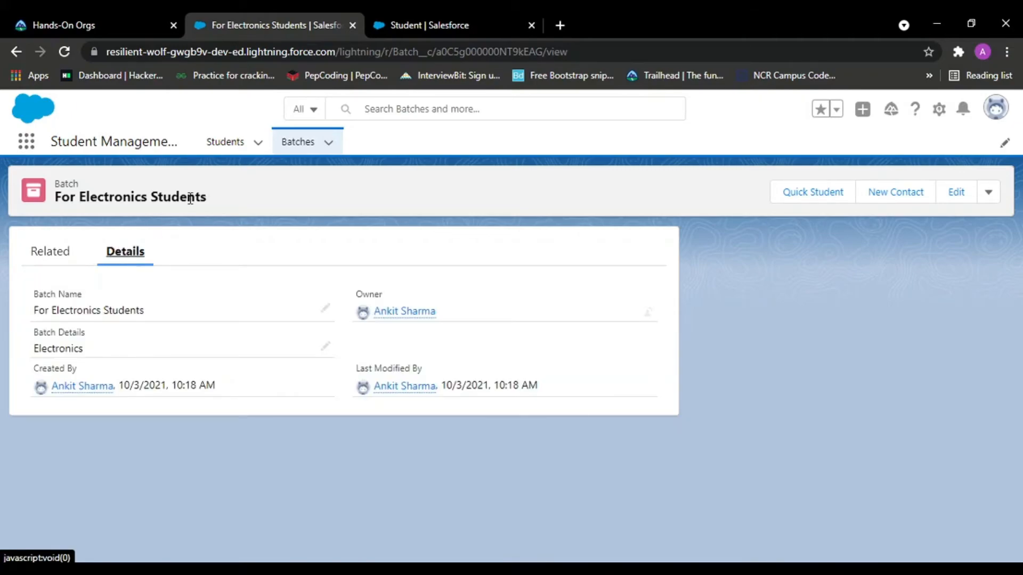
Start a new Student record and enter name Ram, age 21, gender Male, and tick Has Driving Licence.
click(291, 143)
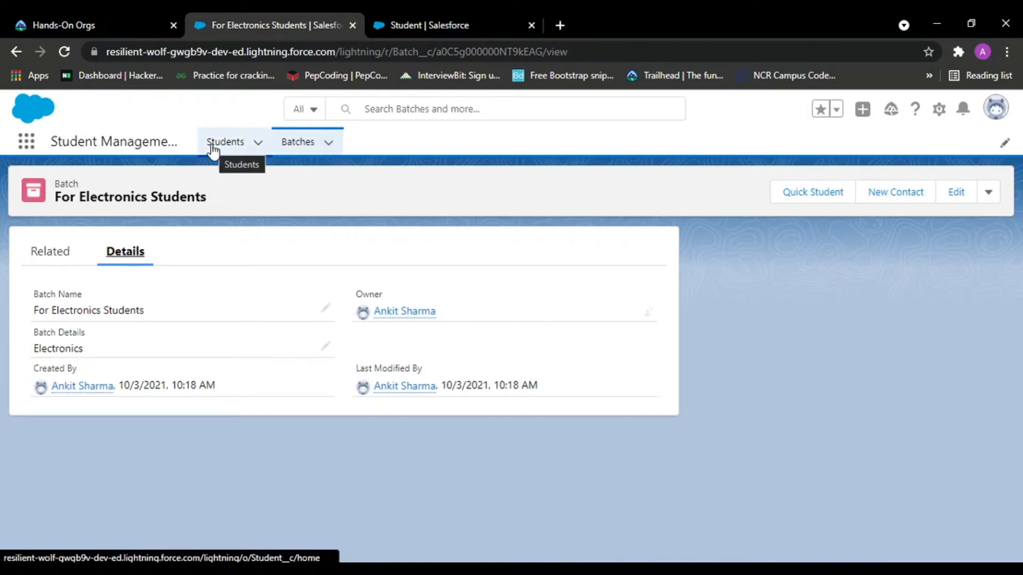
click(213, 149)
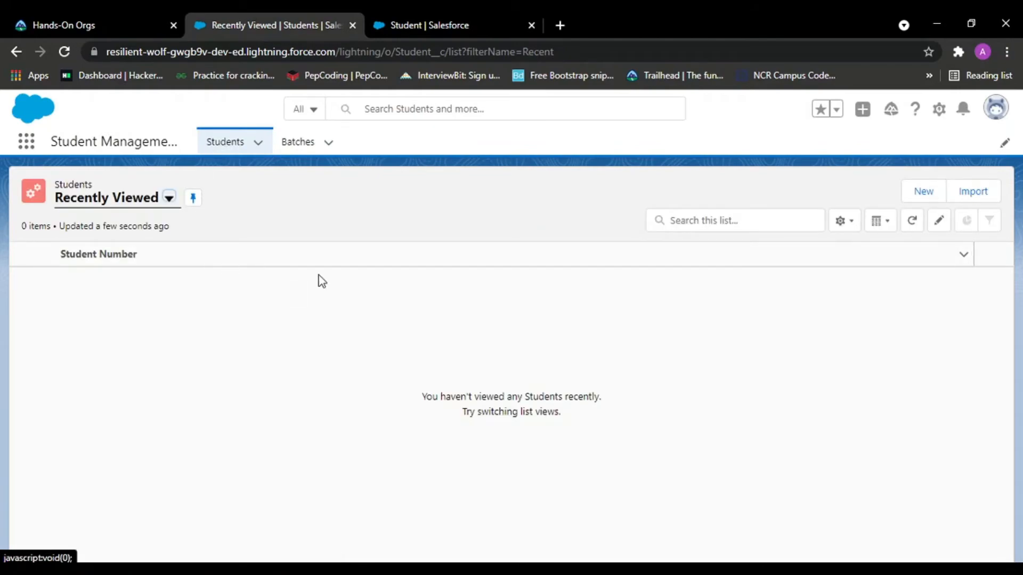
click(915, 193)
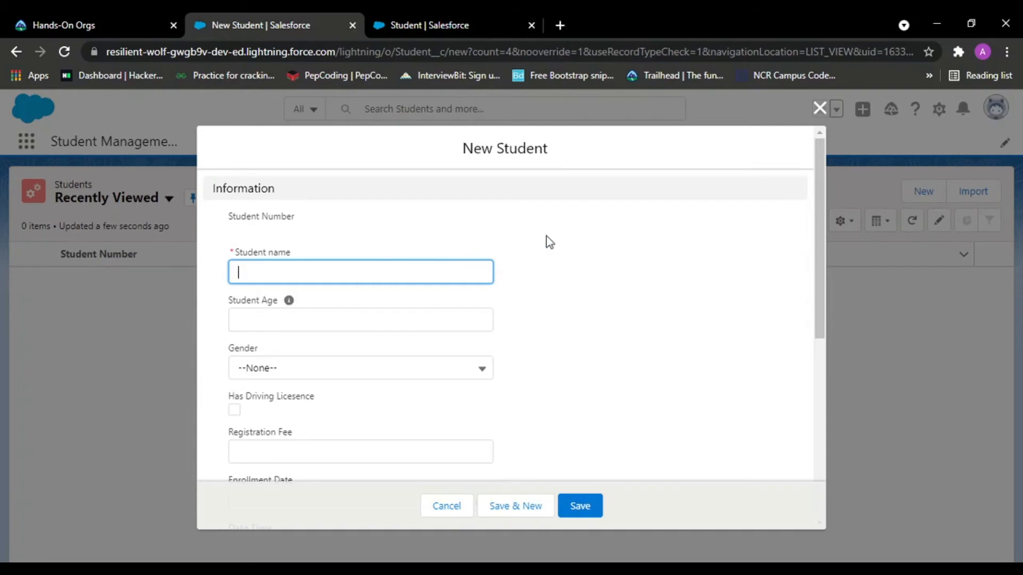
text(Ram)
key(Tab)
click(407, 322)
text(21)
click(288, 368)
click(279, 426)
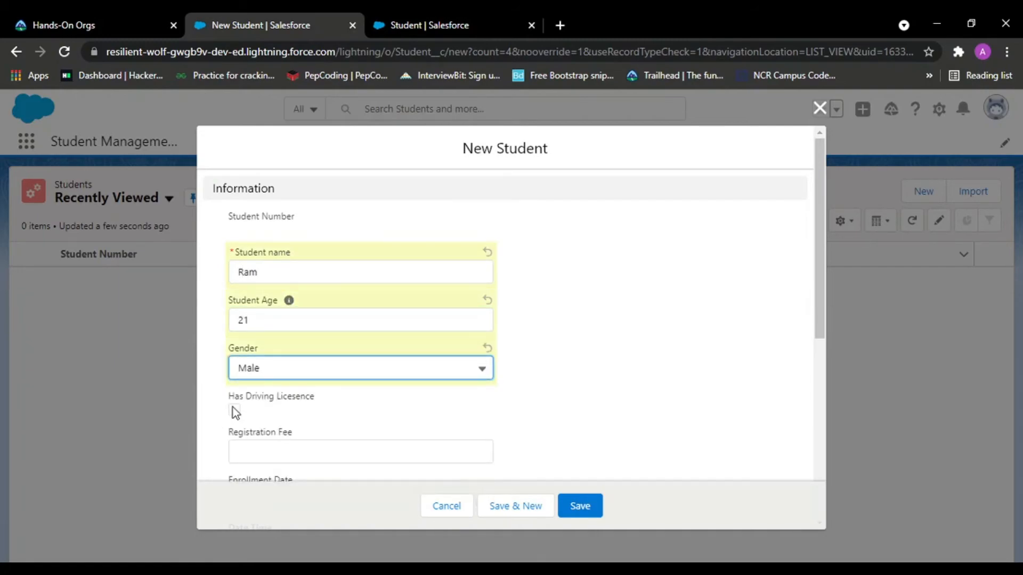
click(235, 410)
Set the Registration Fee to 2344, assign the batch For CSE students, and save while starting another student.
scroll(333, 334, down, 3)
click(316, 302)
text(2344)
scroll(340, 319, down, 3)
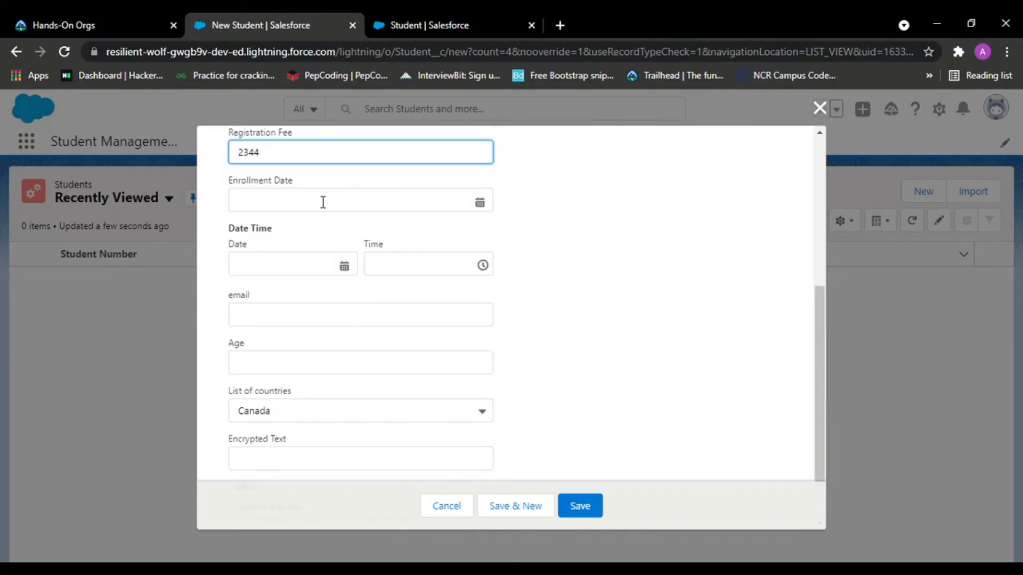
scroll(386, 349, down, 1)
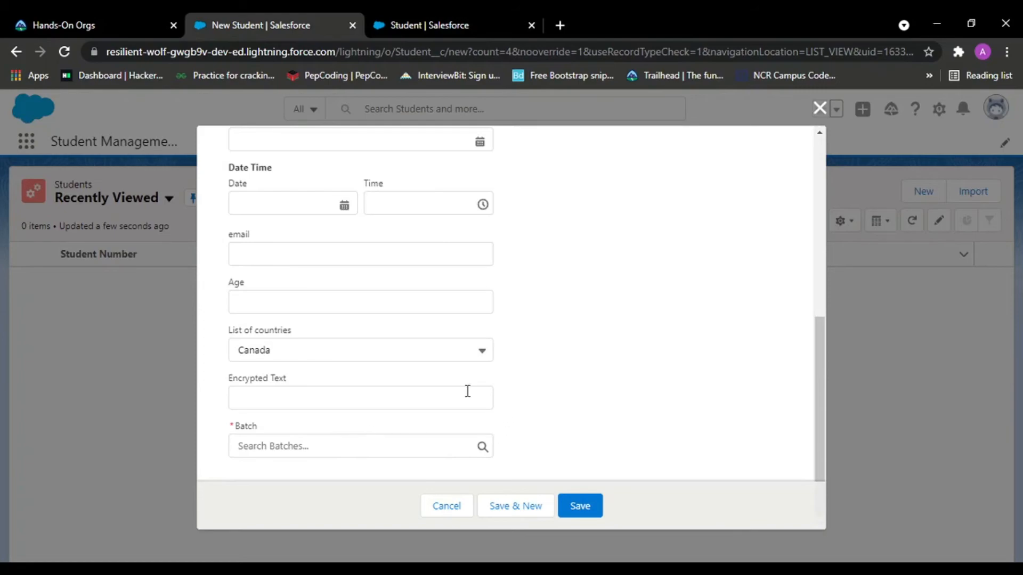
double_click(239, 425)
click(287, 426)
click(593, 384)
scroll(578, 385, up, 5)
scroll(577, 384, down, 3)
scroll(578, 387, up, 3)
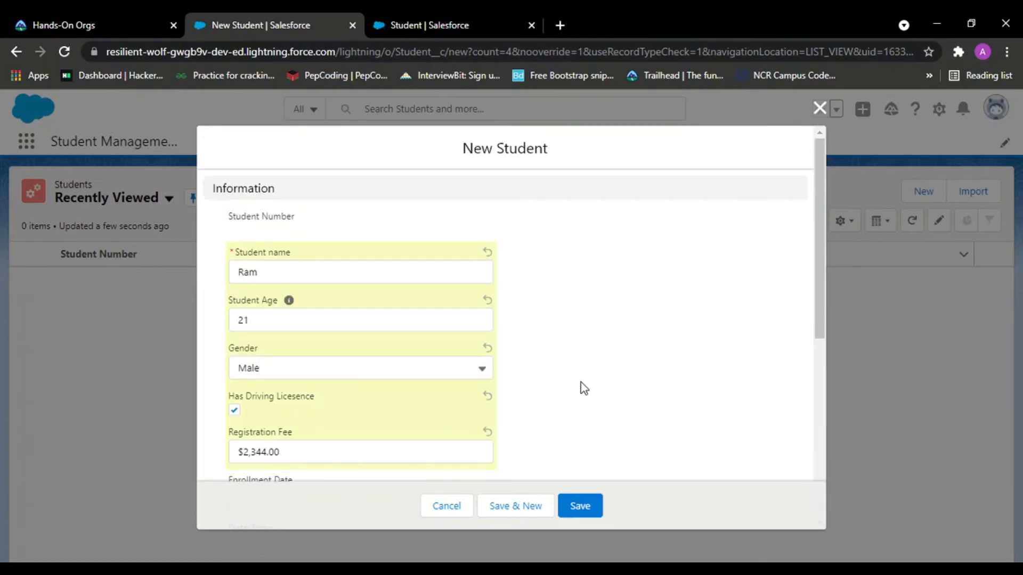
scroll(578, 386, down, 6)
click(299, 445)
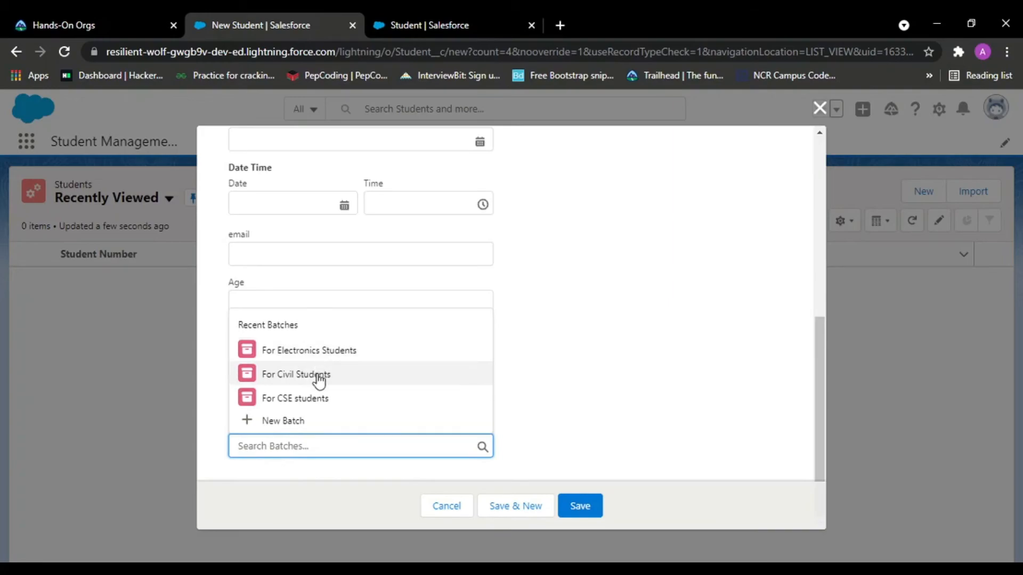
click(308, 399)
click(514, 506)
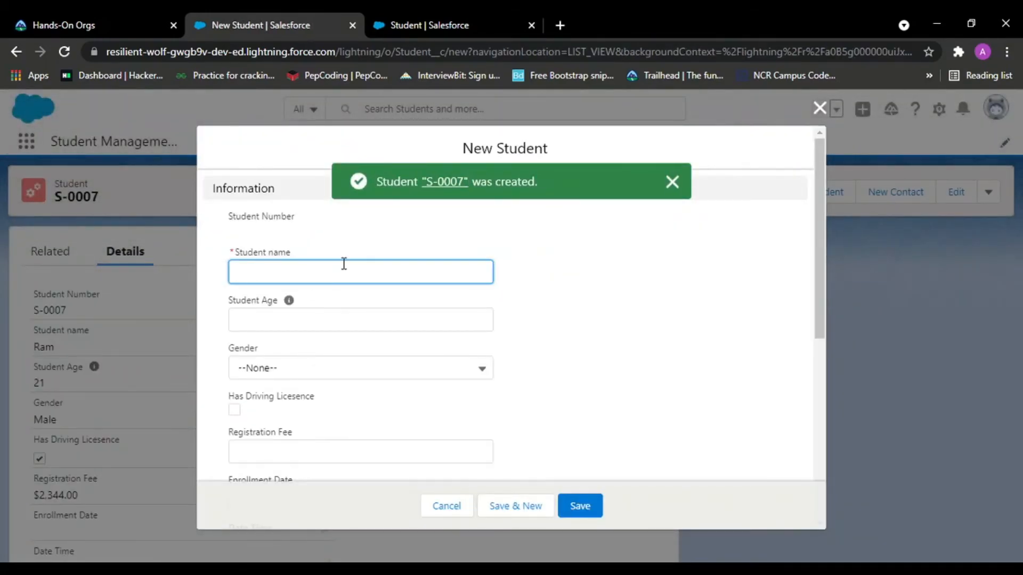
Create a student named Rajam, age 21, gender Male, in batch For Civil Students, and save.
text(Rajam)
click(350, 319)
text(21)
click(274, 373)
click(268, 423)
scroll(250, 412, down, 5)
click(267, 445)
click(267, 369)
click(520, 509)
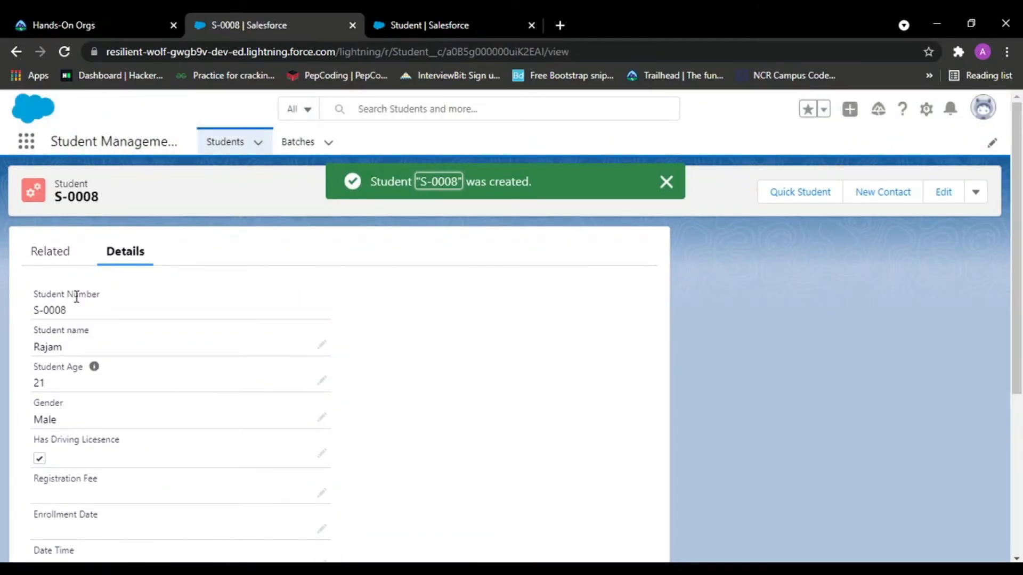
Review the new student record's details and its related lists.
scroll(79, 300, down, 3)
scroll(80, 300, up, 3)
drag(79, 352, 11, 352)
drag(67, 379, 24, 396)
drag(85, 421, 0, 437)
scroll(164, 433, down, 3)
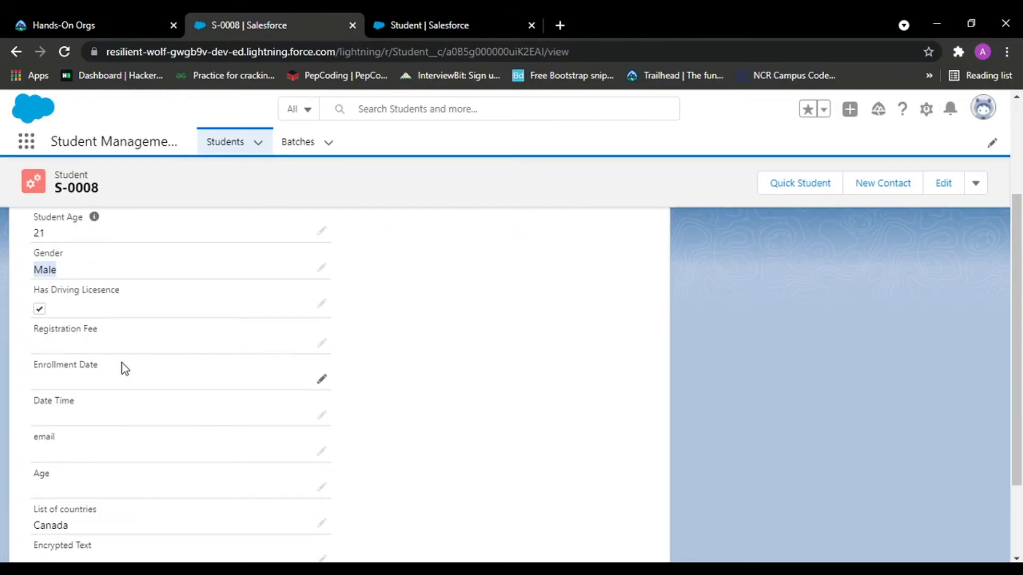
scroll(114, 360, down, 2)
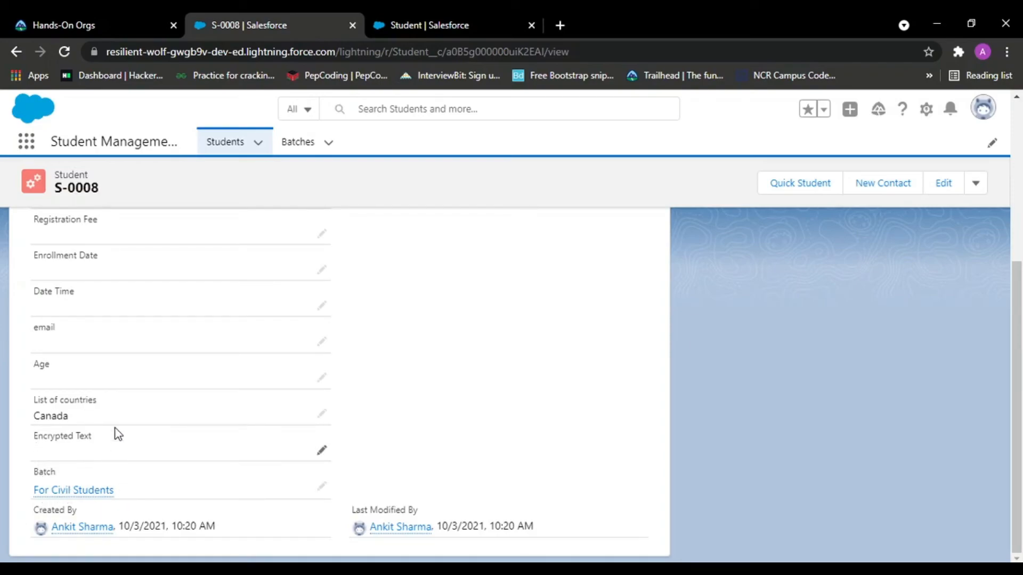
scroll(129, 451, up, 5)
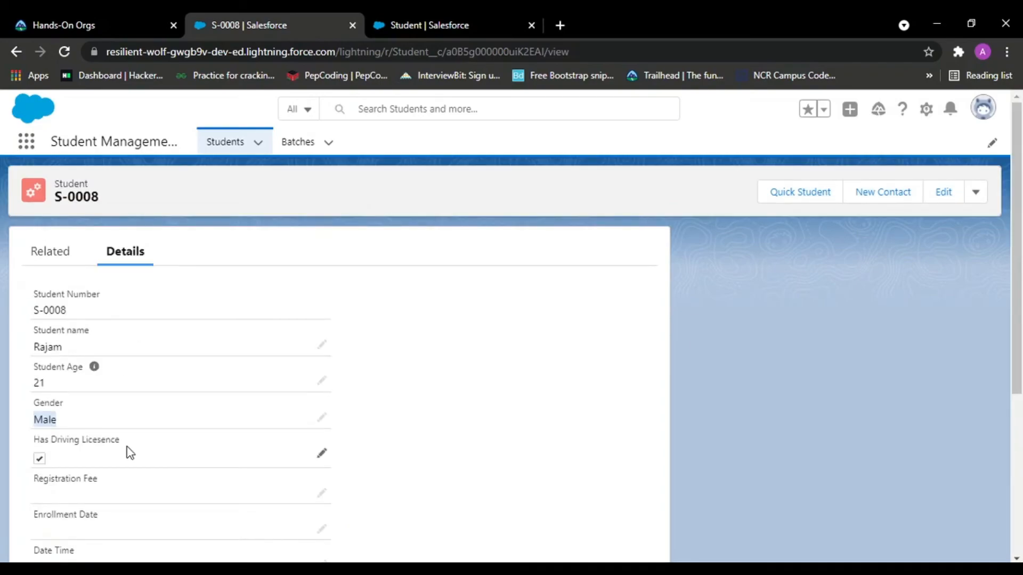
click(42, 253)
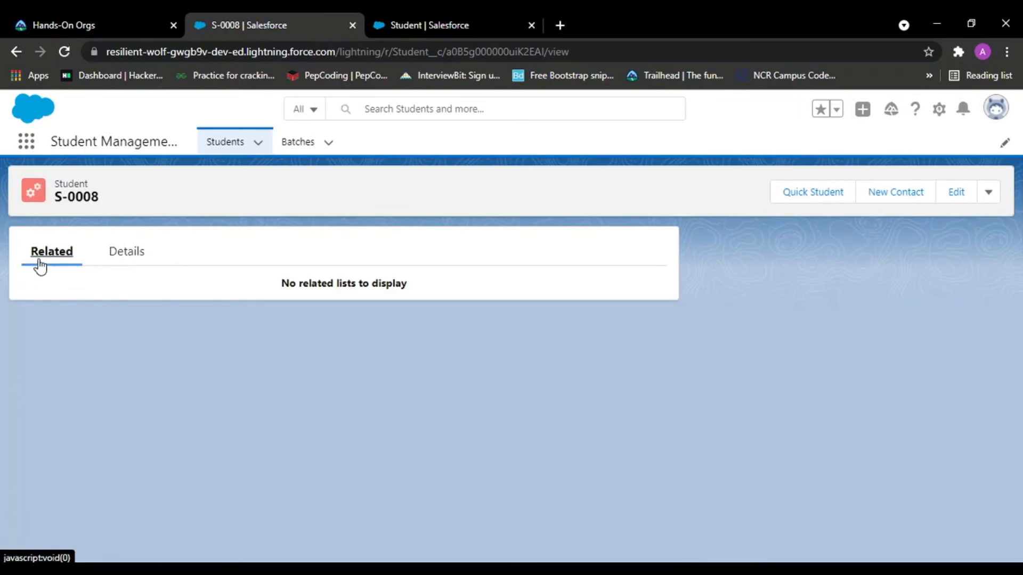
click(121, 259)
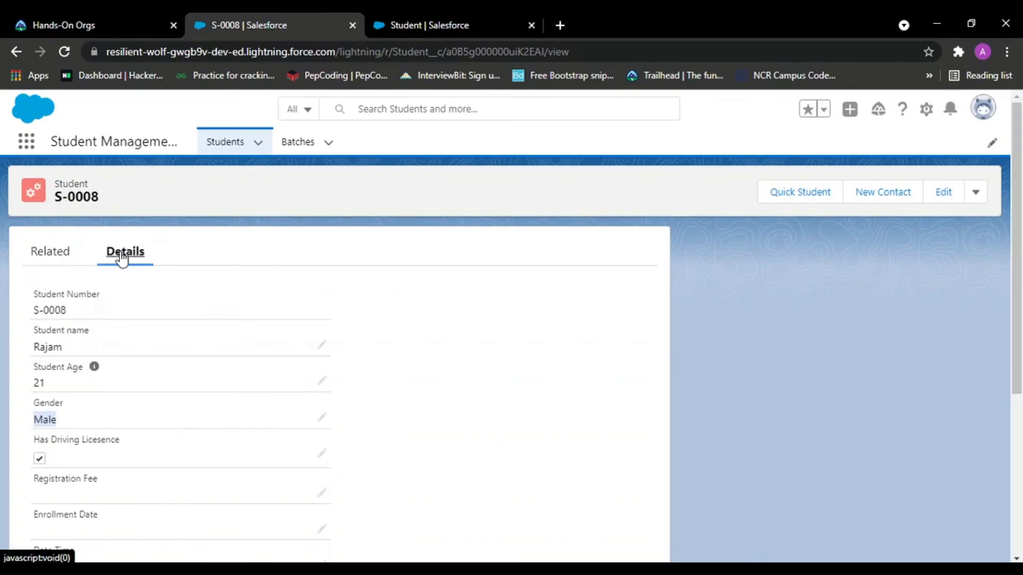
click(47, 255)
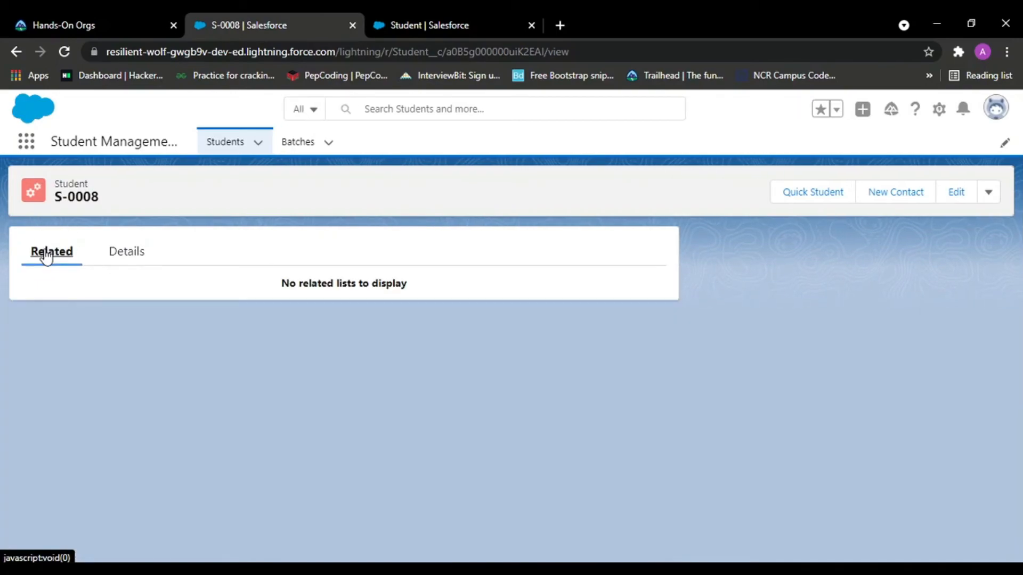
click(104, 263)
Open the For CSE students batch, check its related Students list, and view the listed student's details.
click(301, 141)
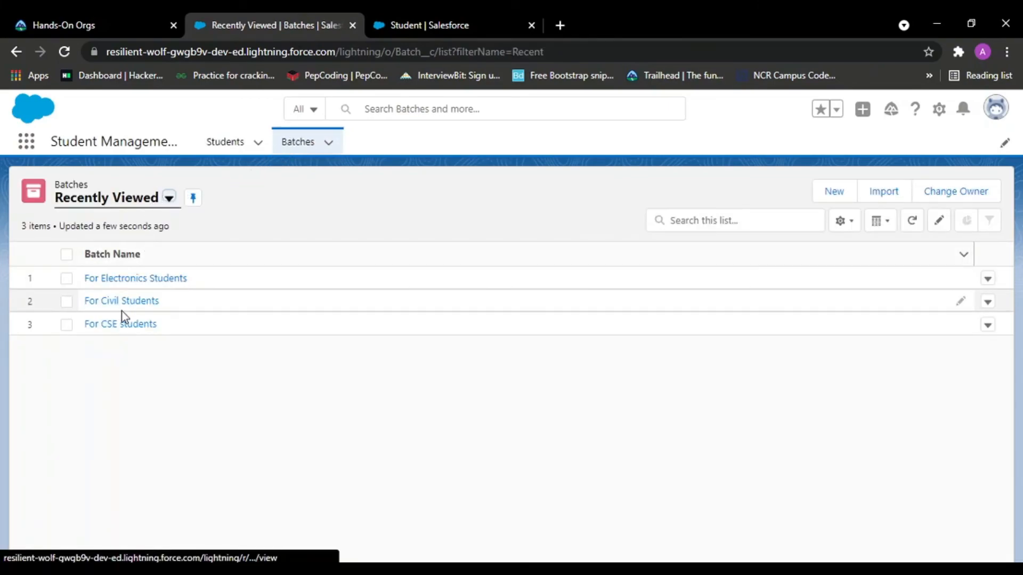
click(100, 326)
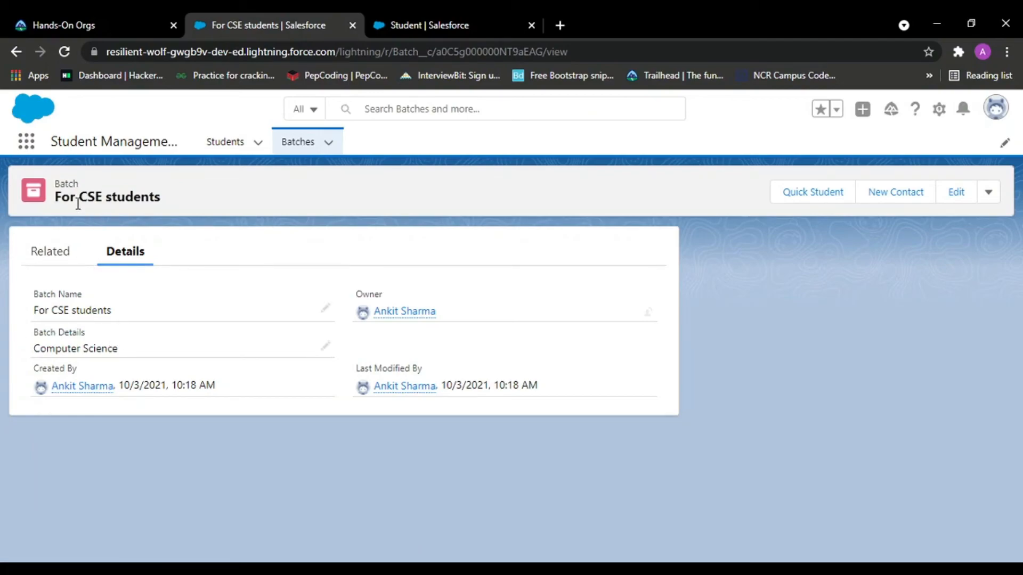
click(51, 261)
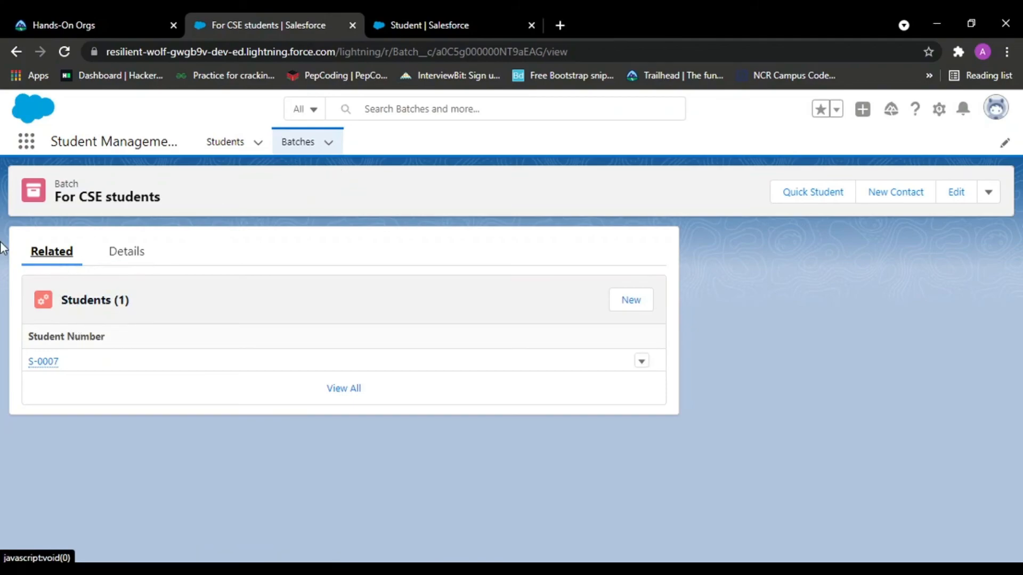
click(42, 361)
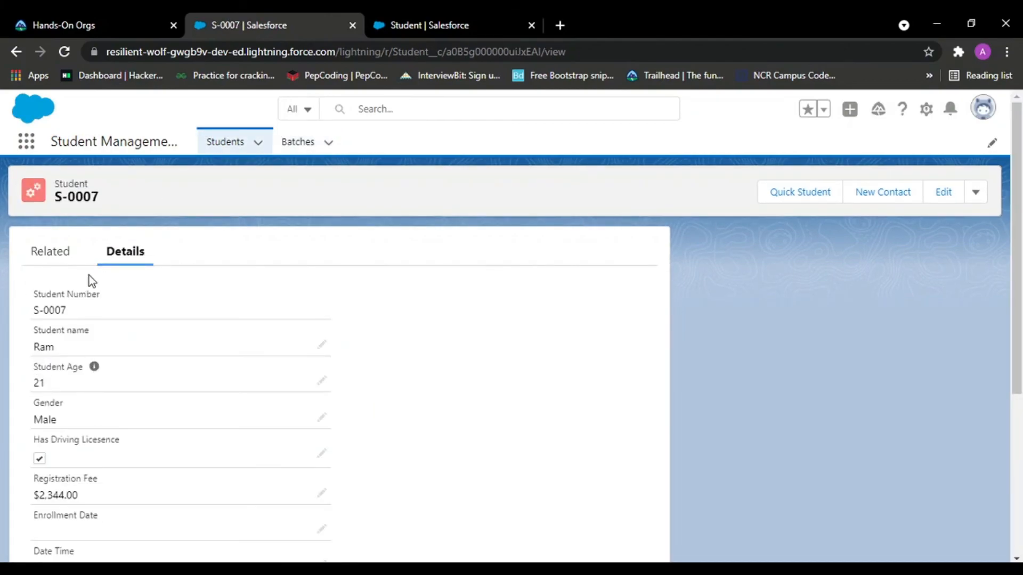
scroll(88, 276, down, 5)
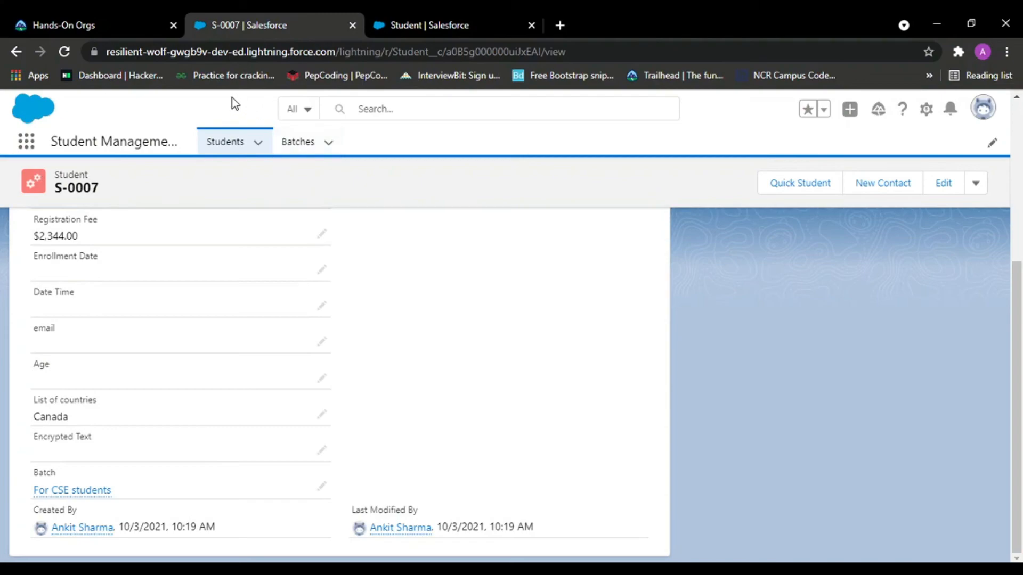